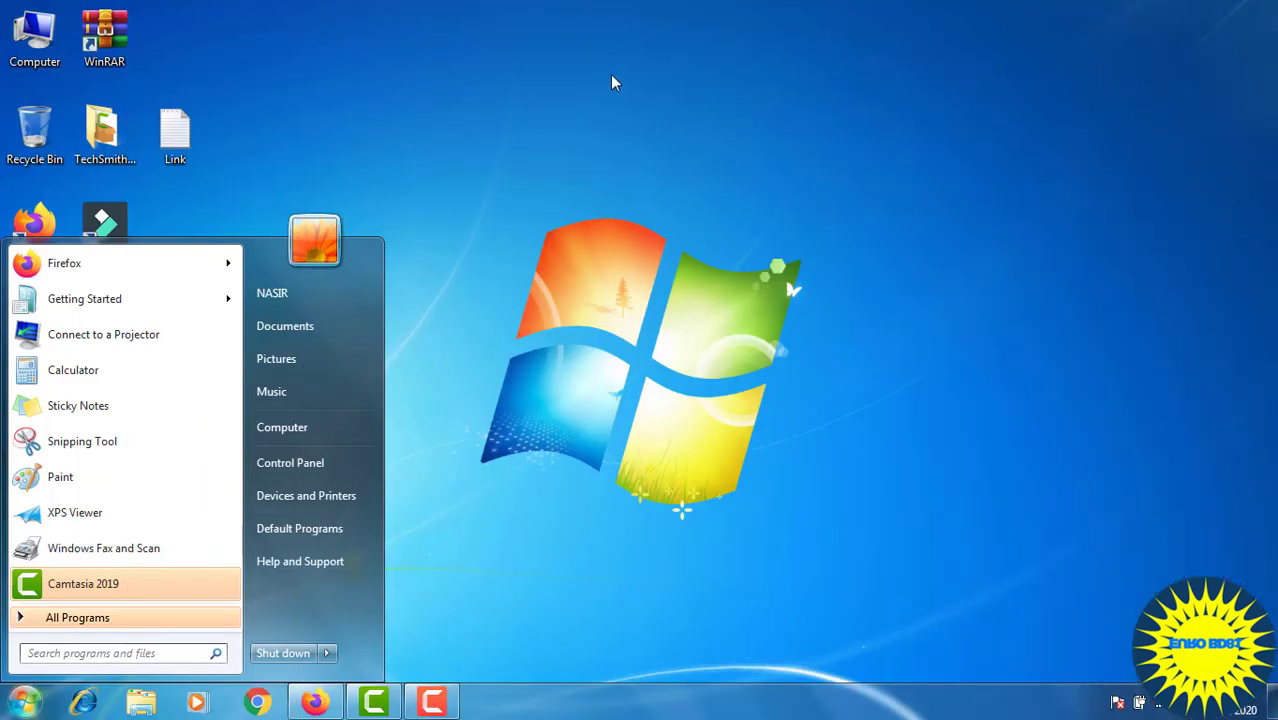
- Open the computer's properties to view its basic system information and Windows activation status
click(613, 83)
right_click(54, 60)
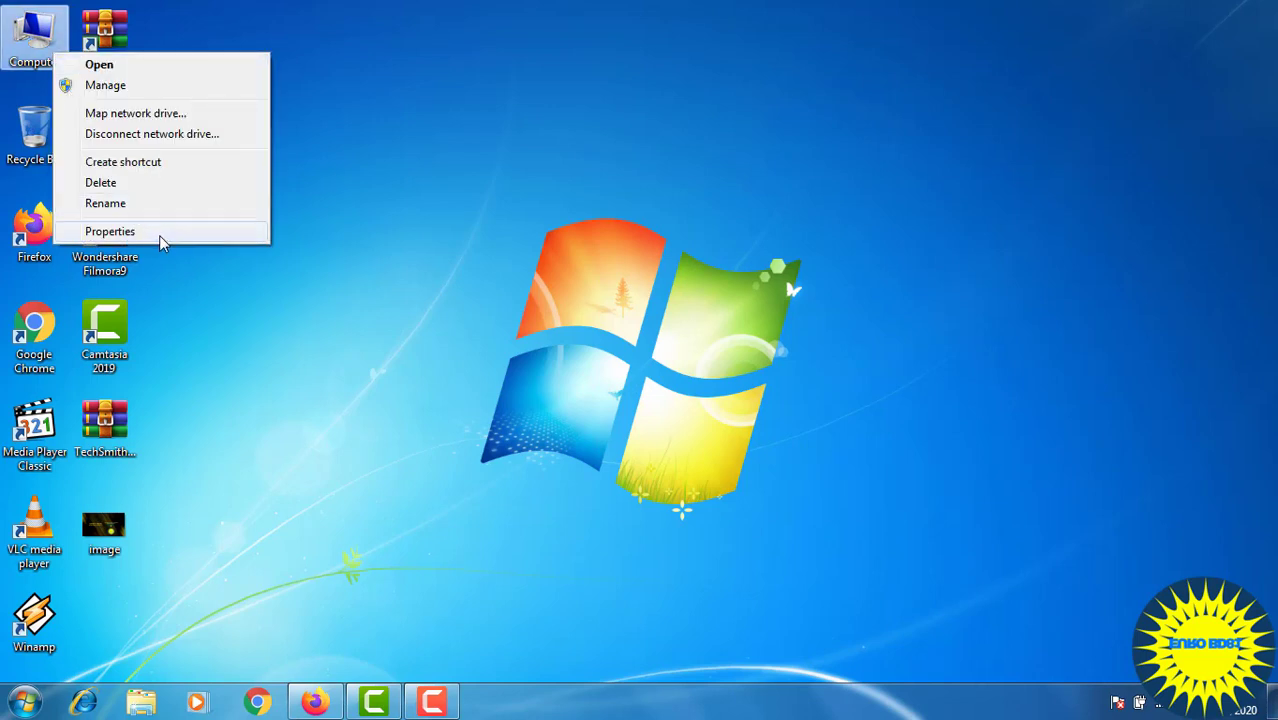
click(110, 231)
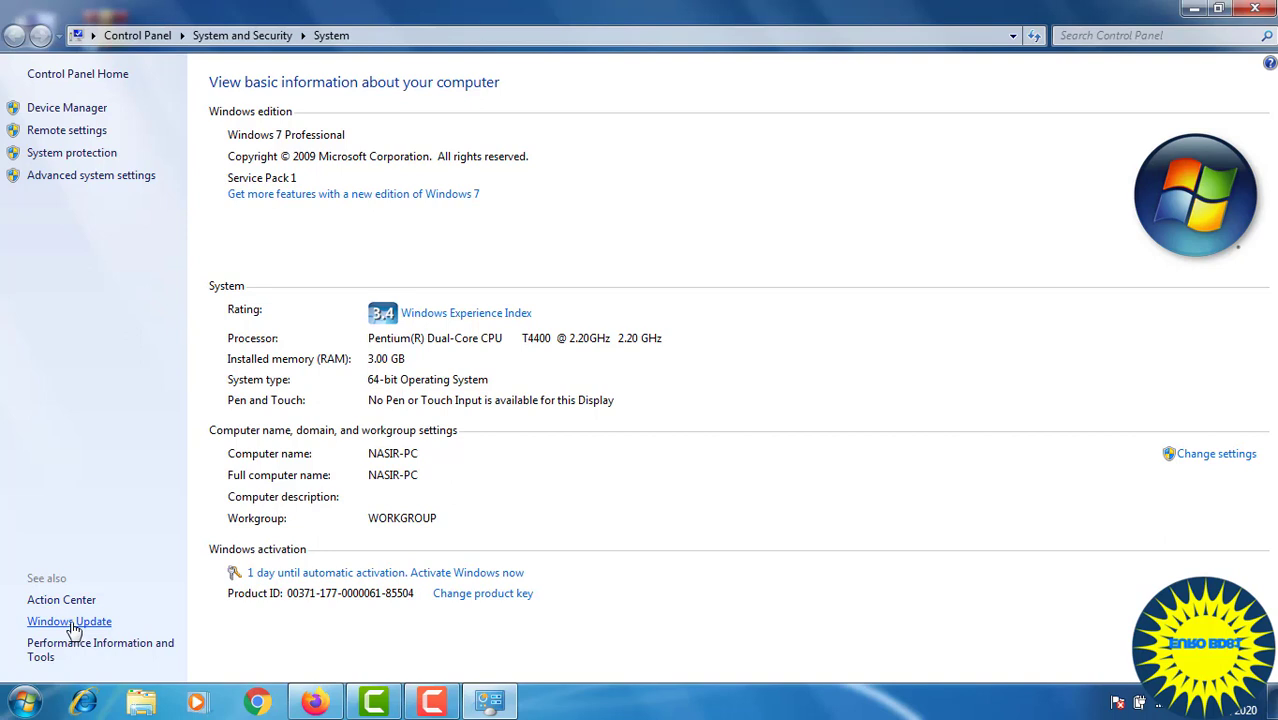
- Set the Windows Update option for important updates to "Never check for updates (not recommended)"
click(77, 622)
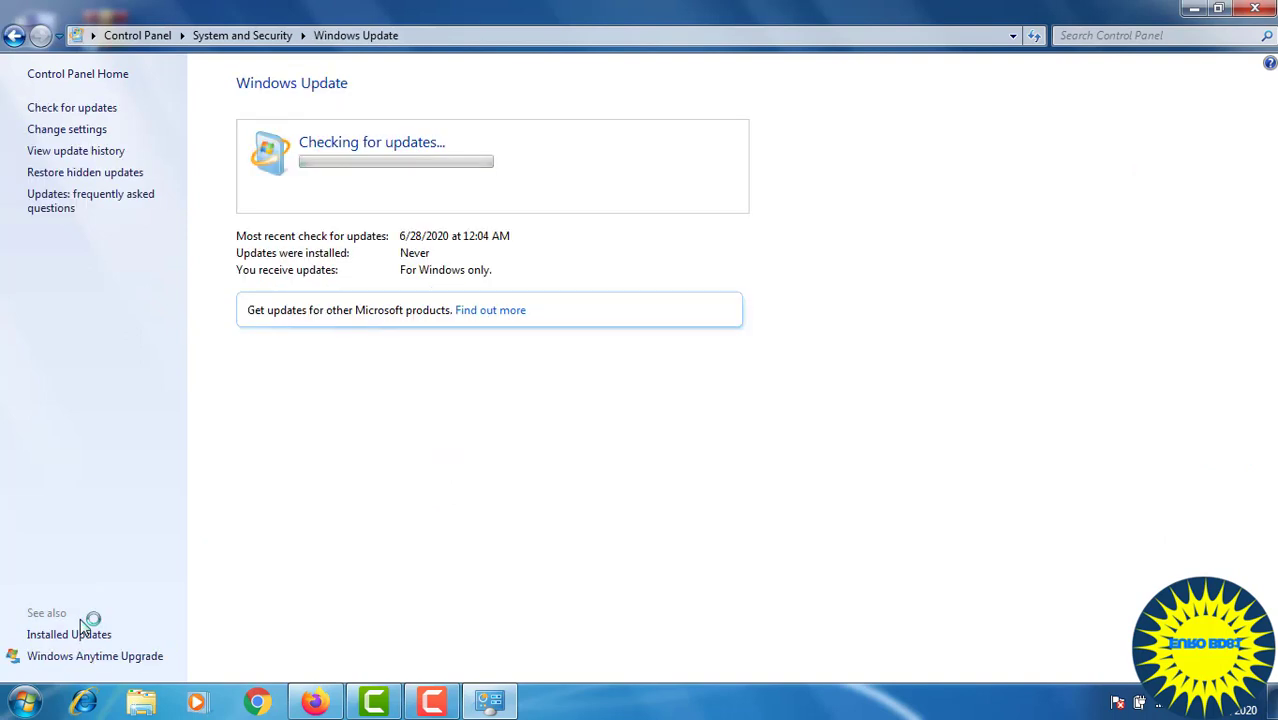
click(79, 131)
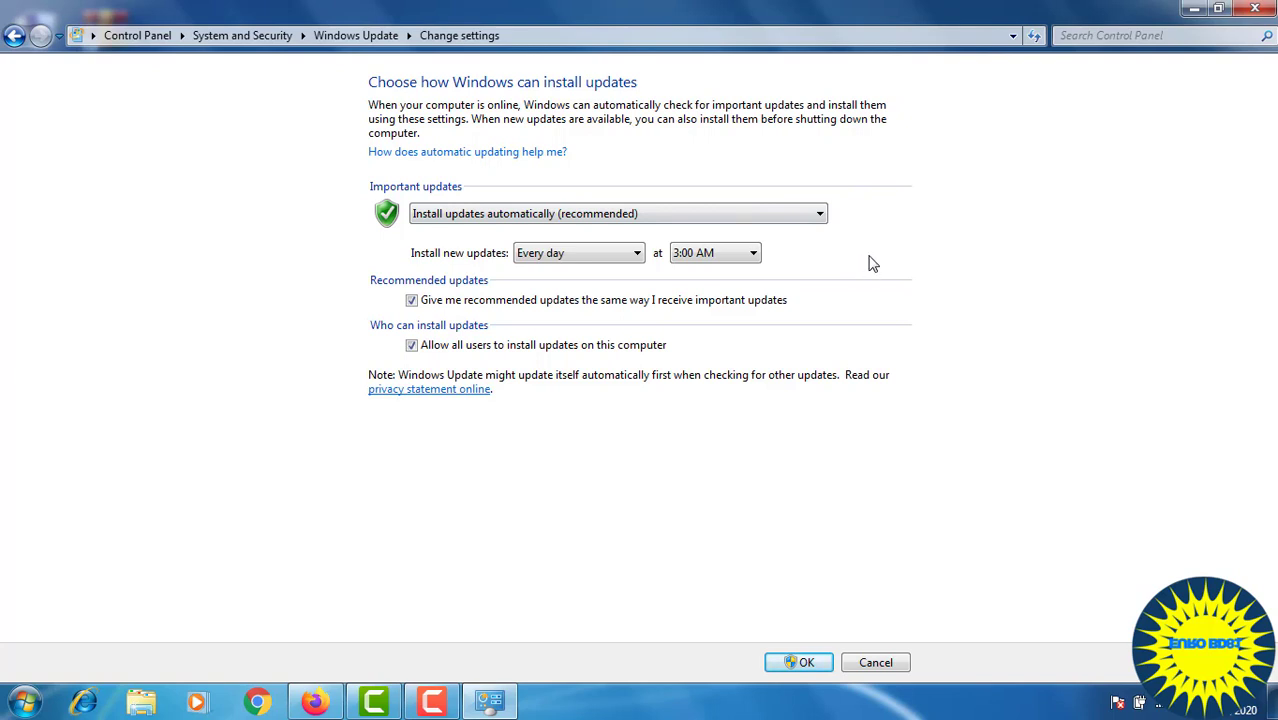
click(820, 216)
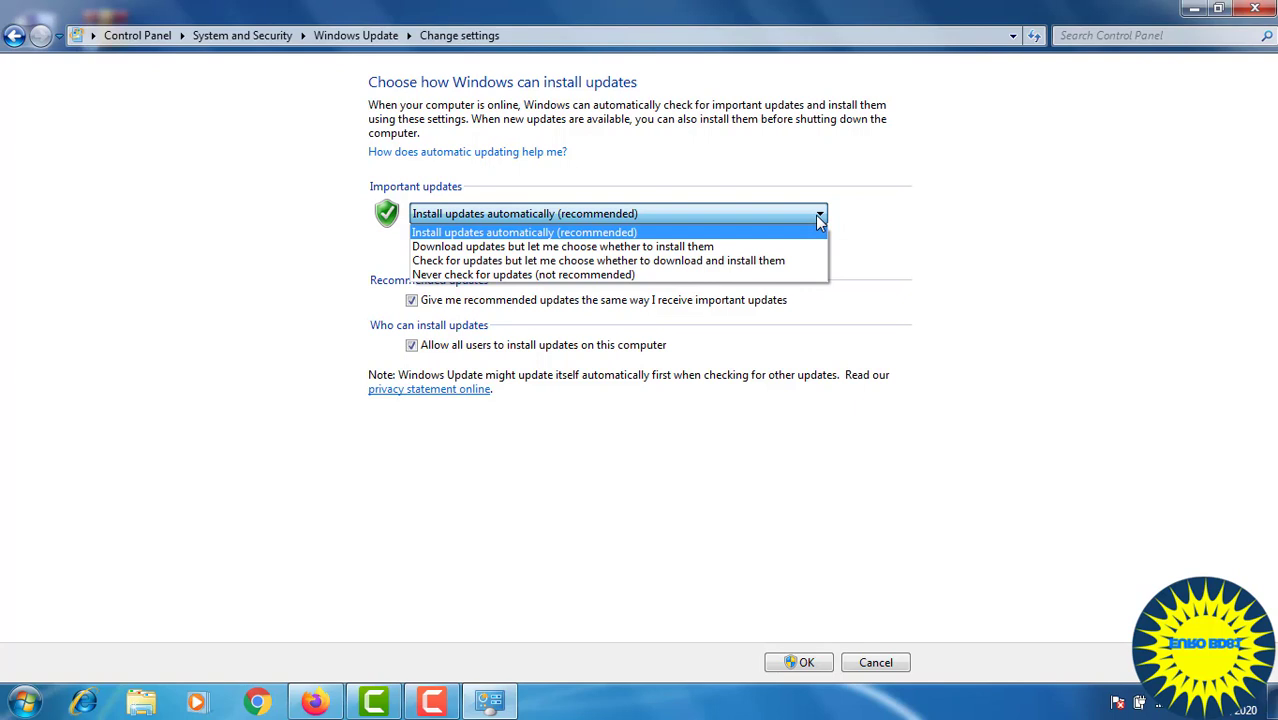
click(614, 275)
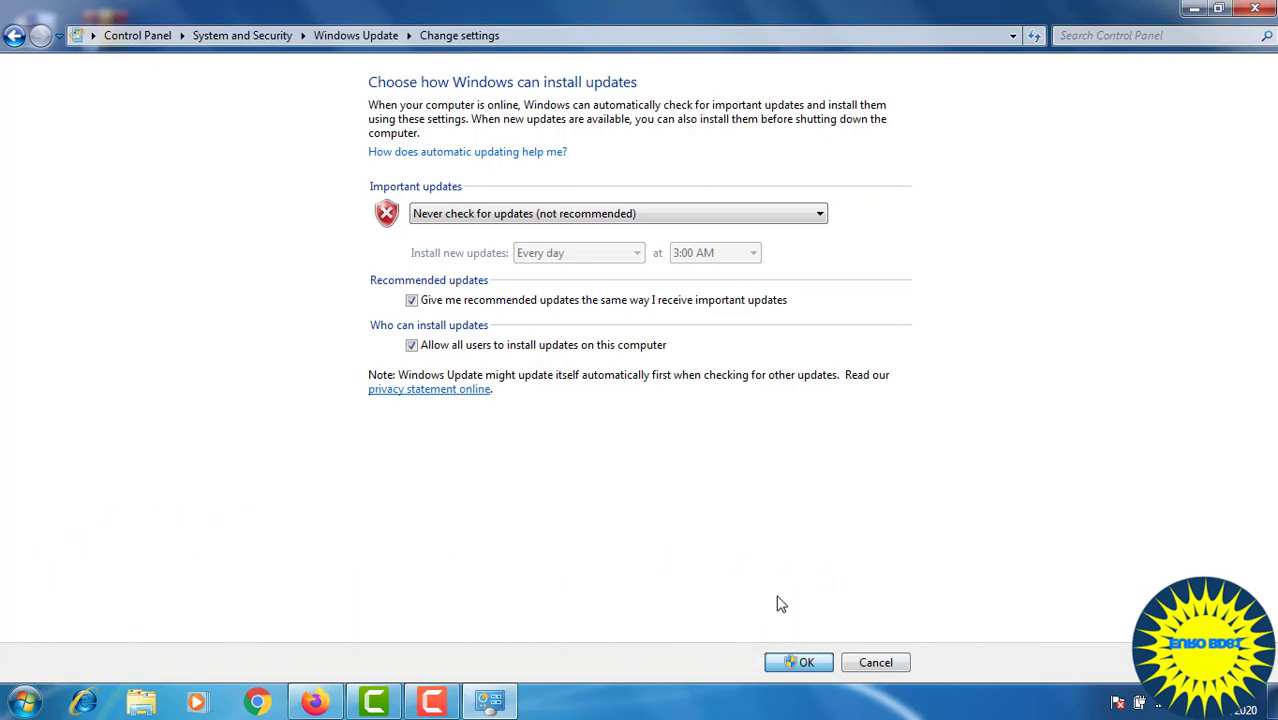
click(806, 663)
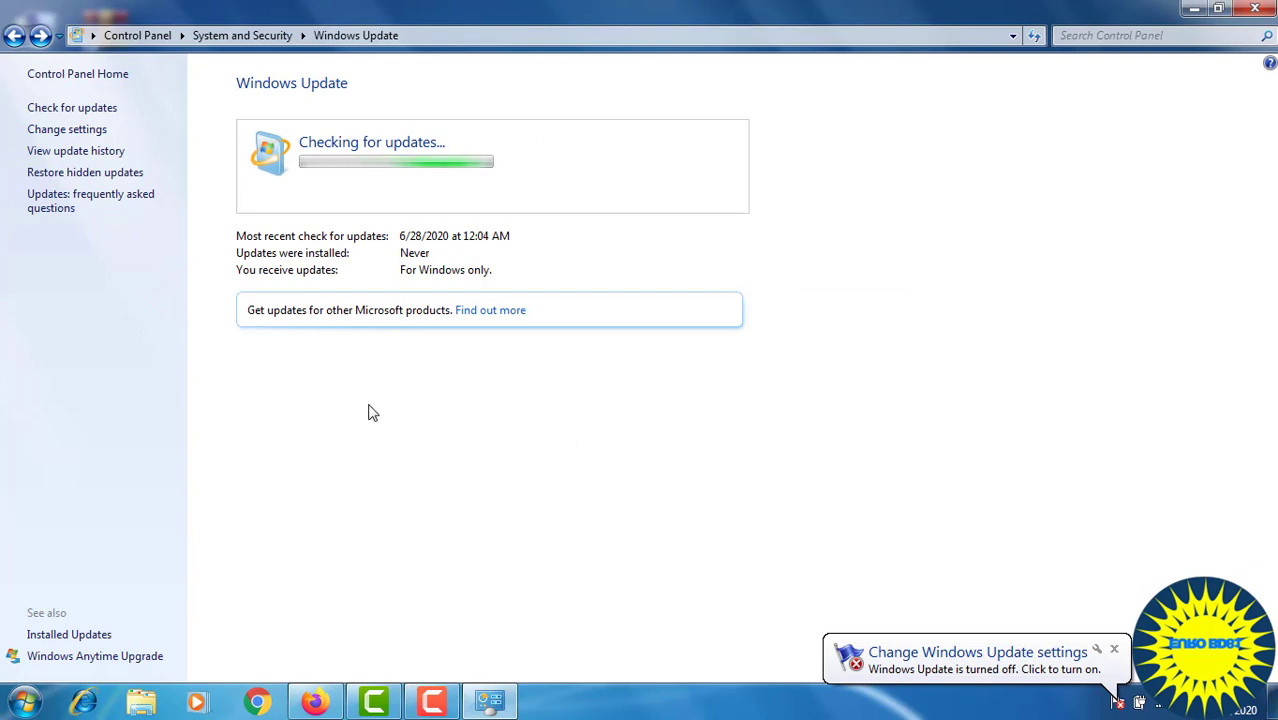
- Review the saved Windows Update settings and close the Windows Update window
click(78, 130)
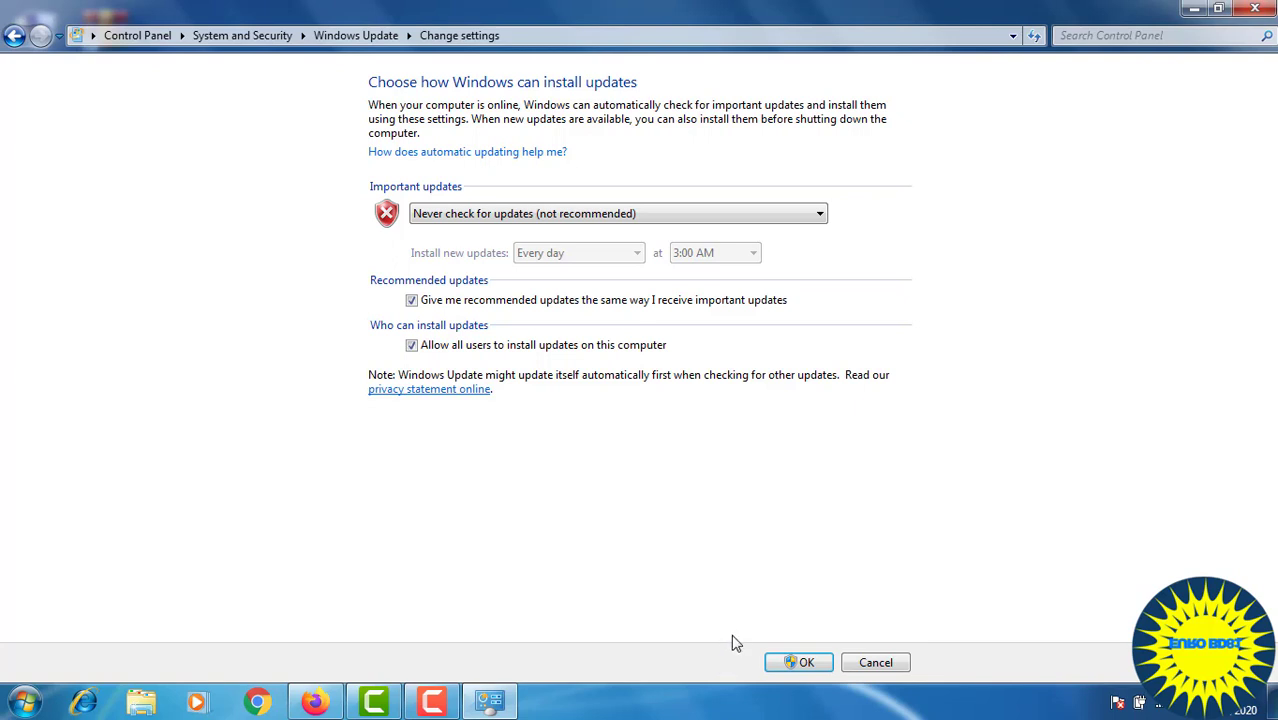
click(810, 664)
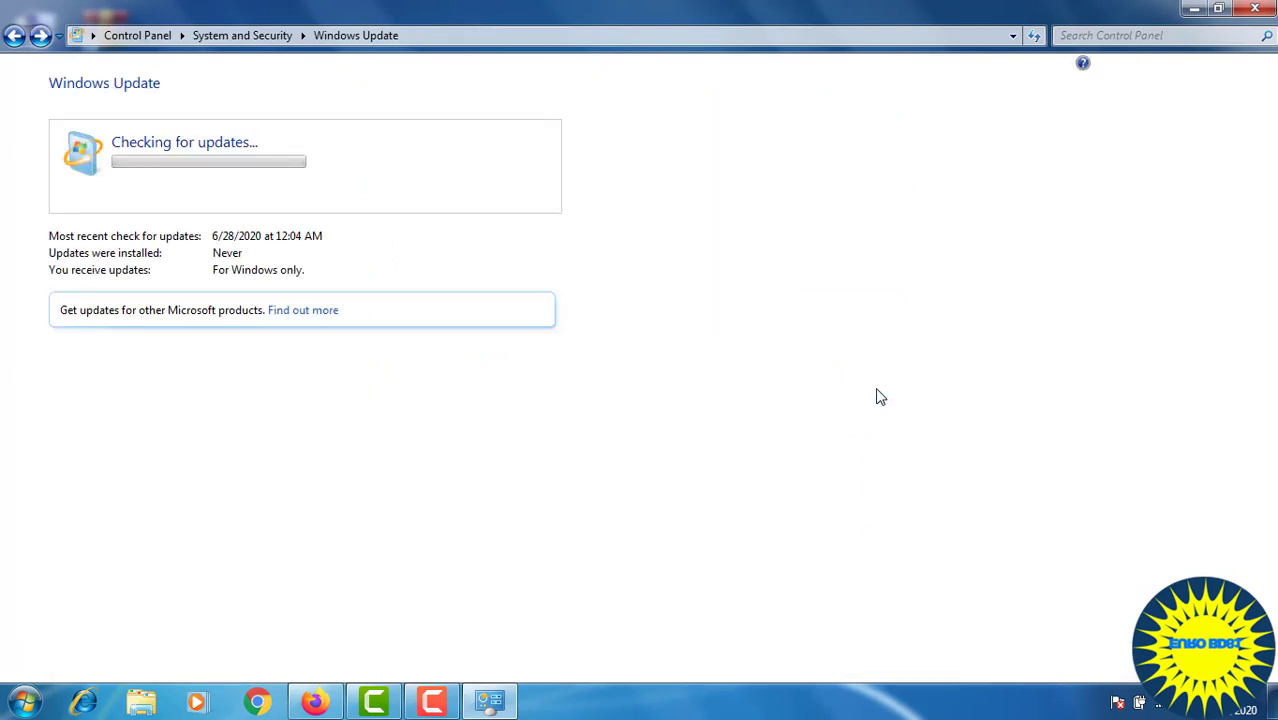
click(1256, 10)
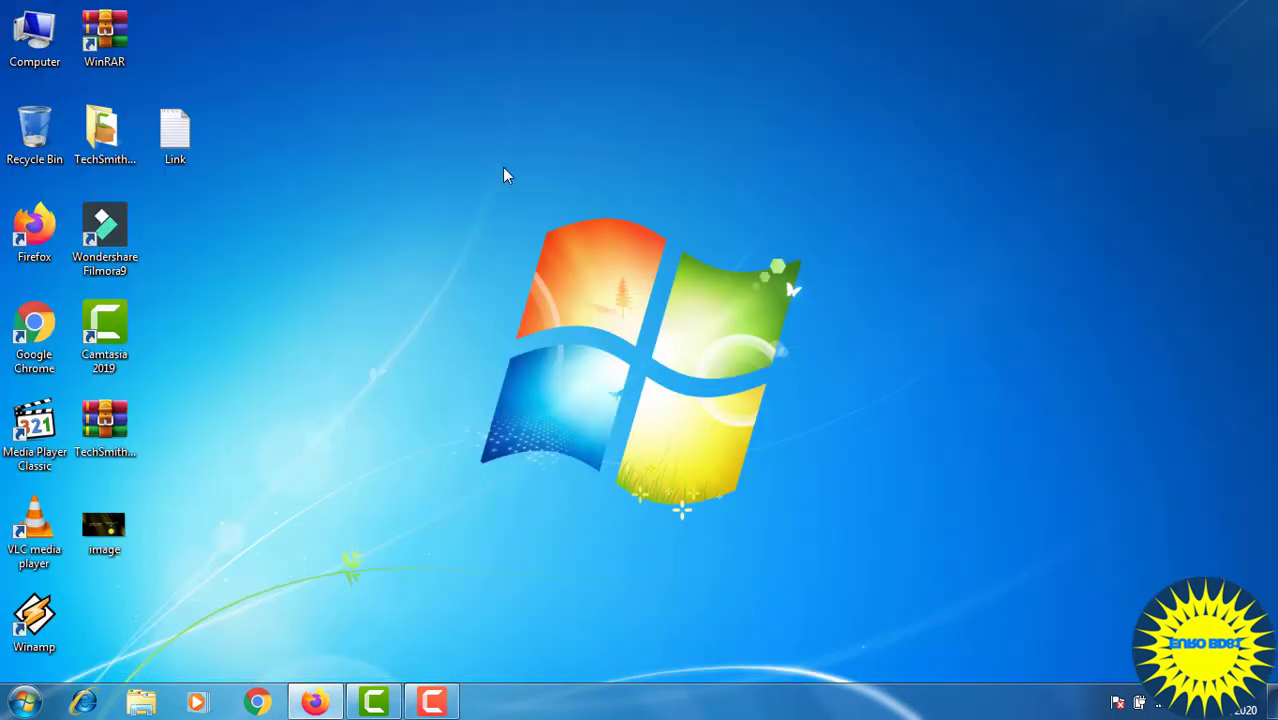
right_click(516, 146)
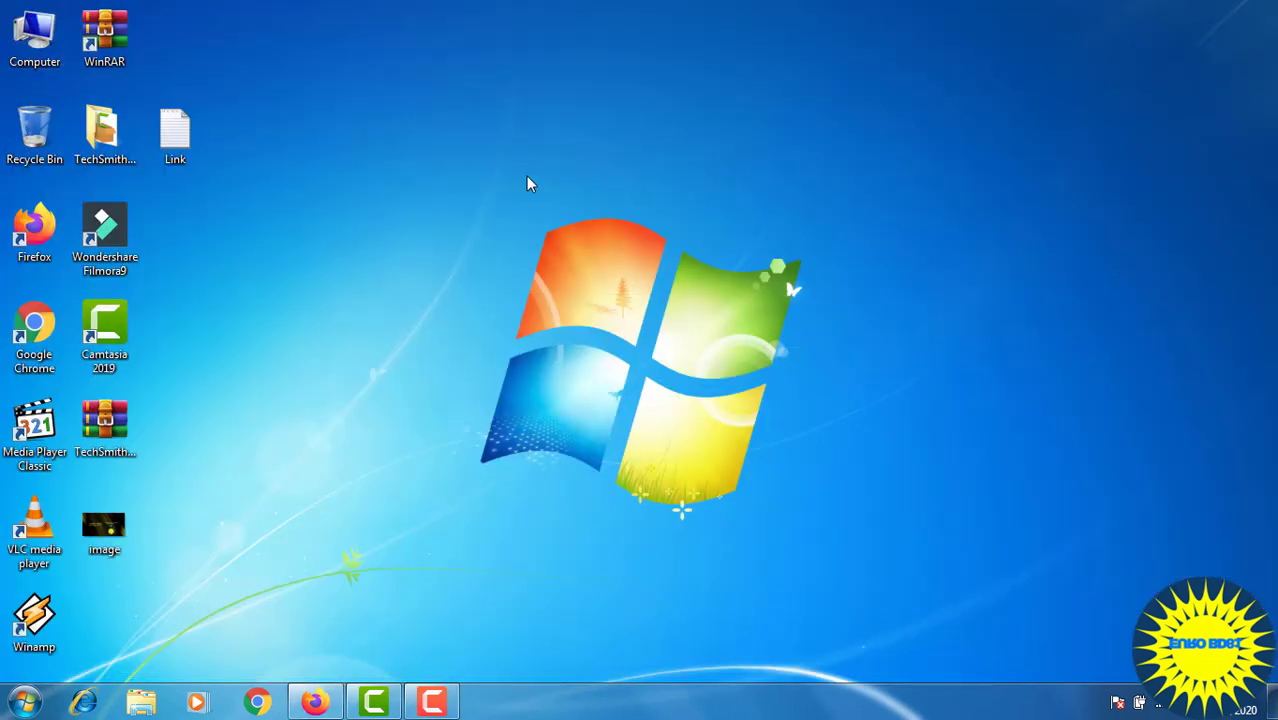
click(497, 155)
right_click(497, 155)
click(567, 205)
- Set the User Account Control notification level to "Never notify" in the Control Panel's user account settings, and close the window
click(24, 707)
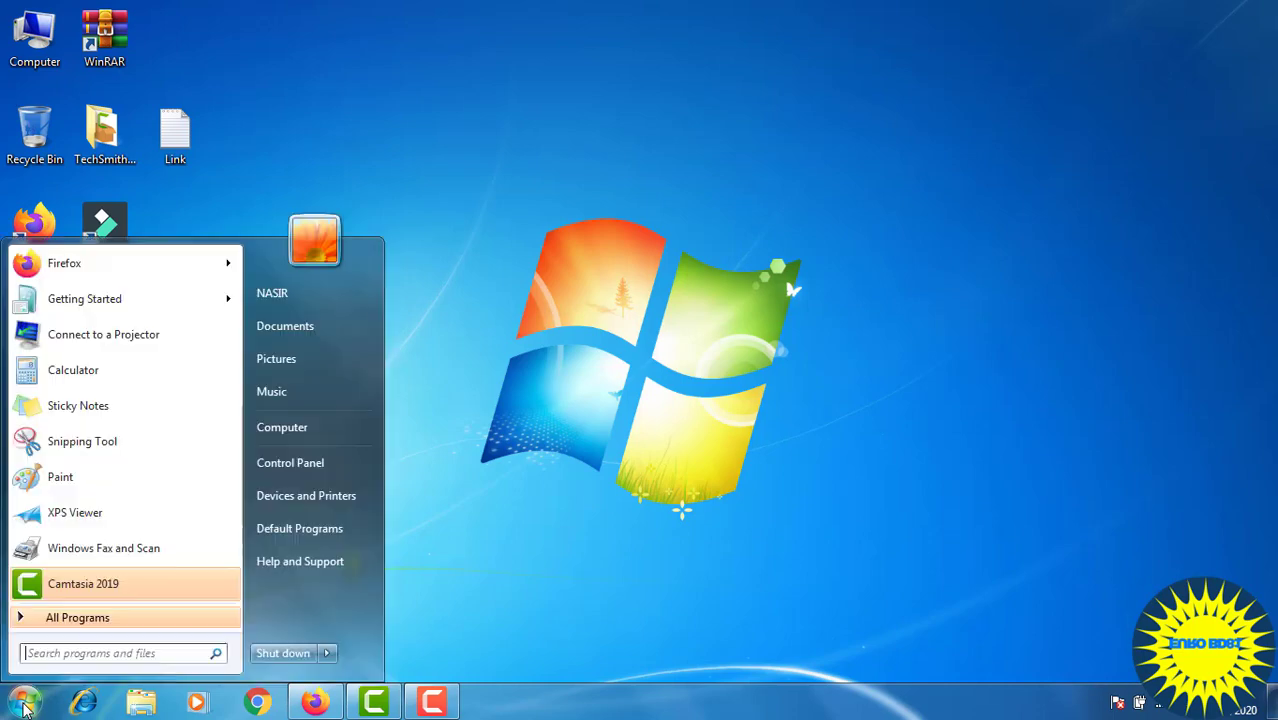
click(318, 465)
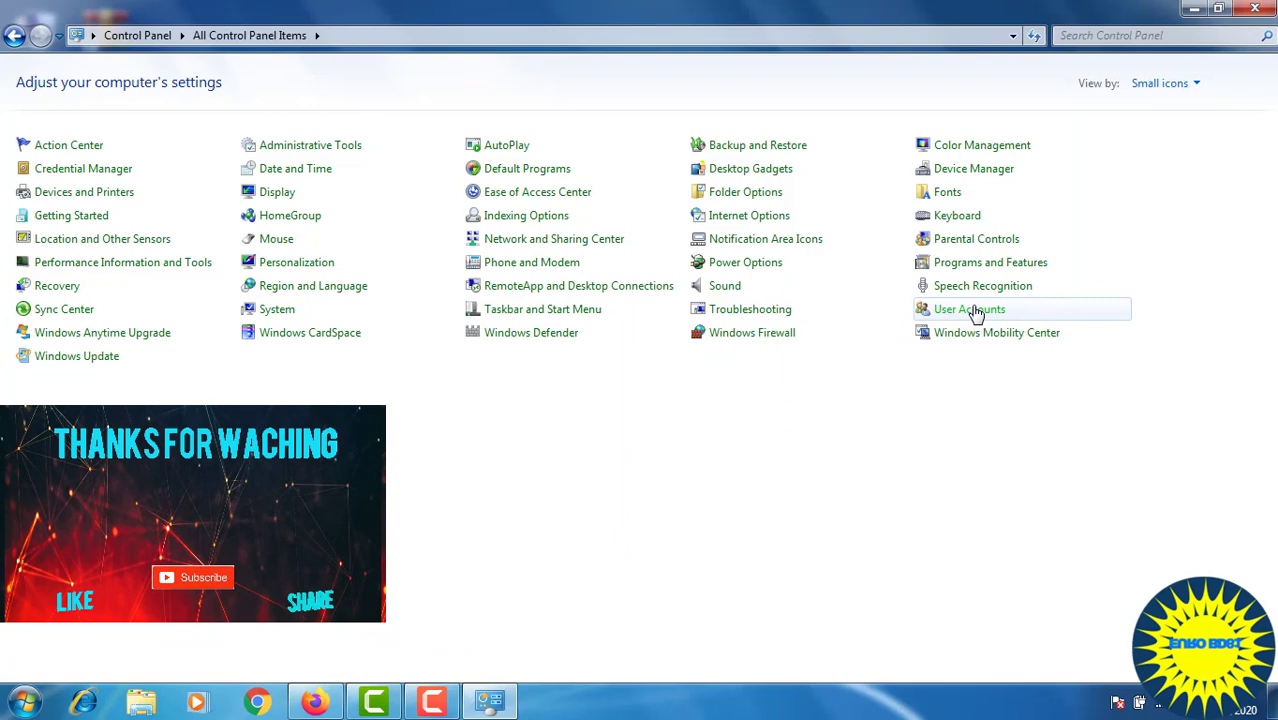
click(972, 310)
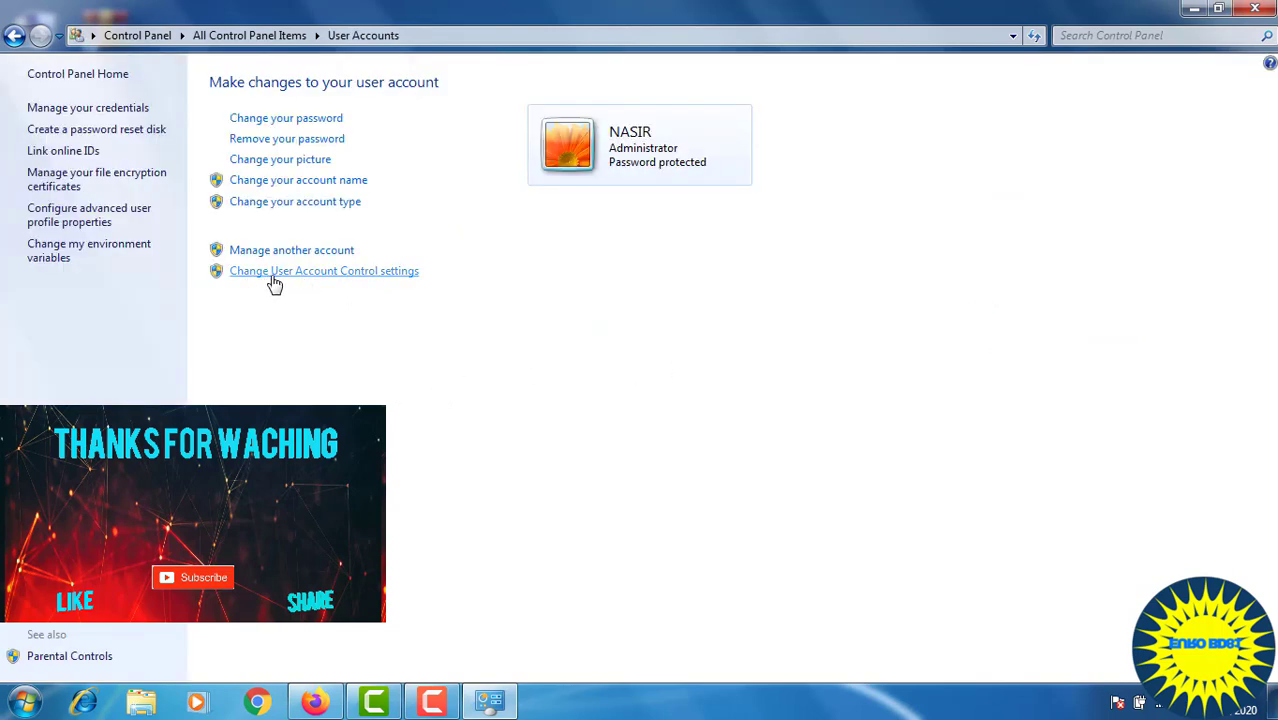
click(343, 271)
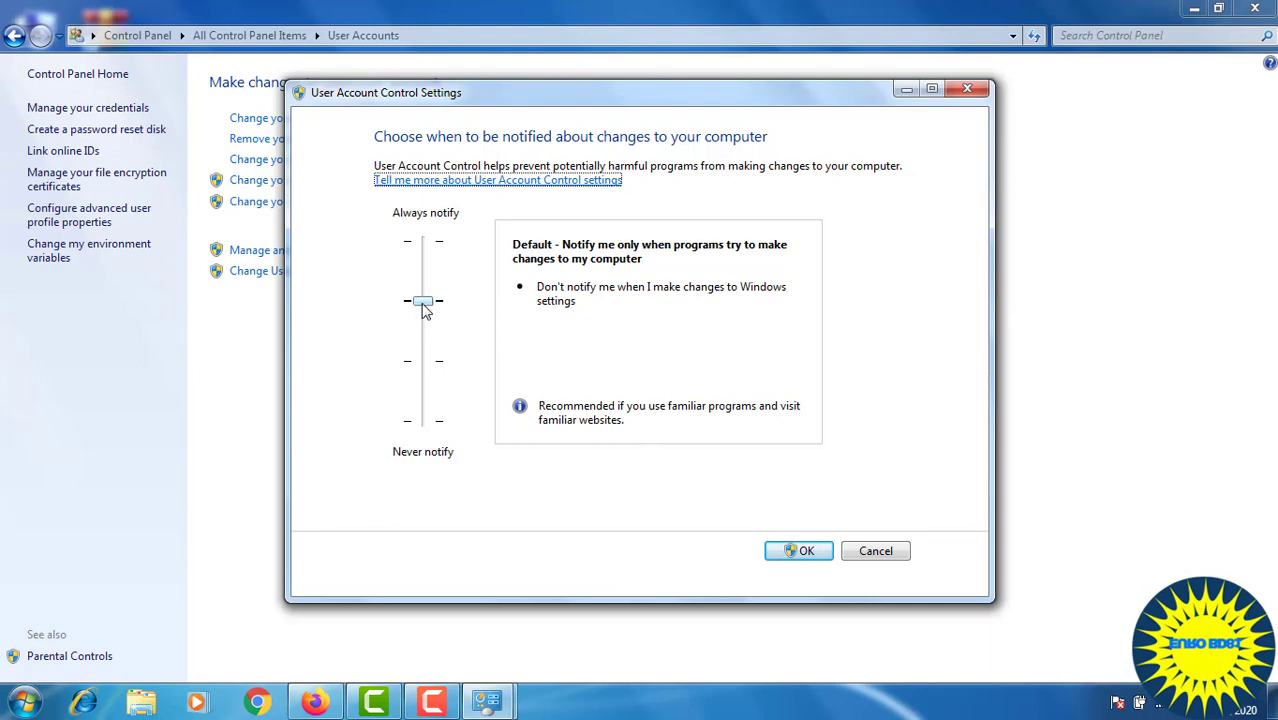
drag(423, 308, 433, 455)
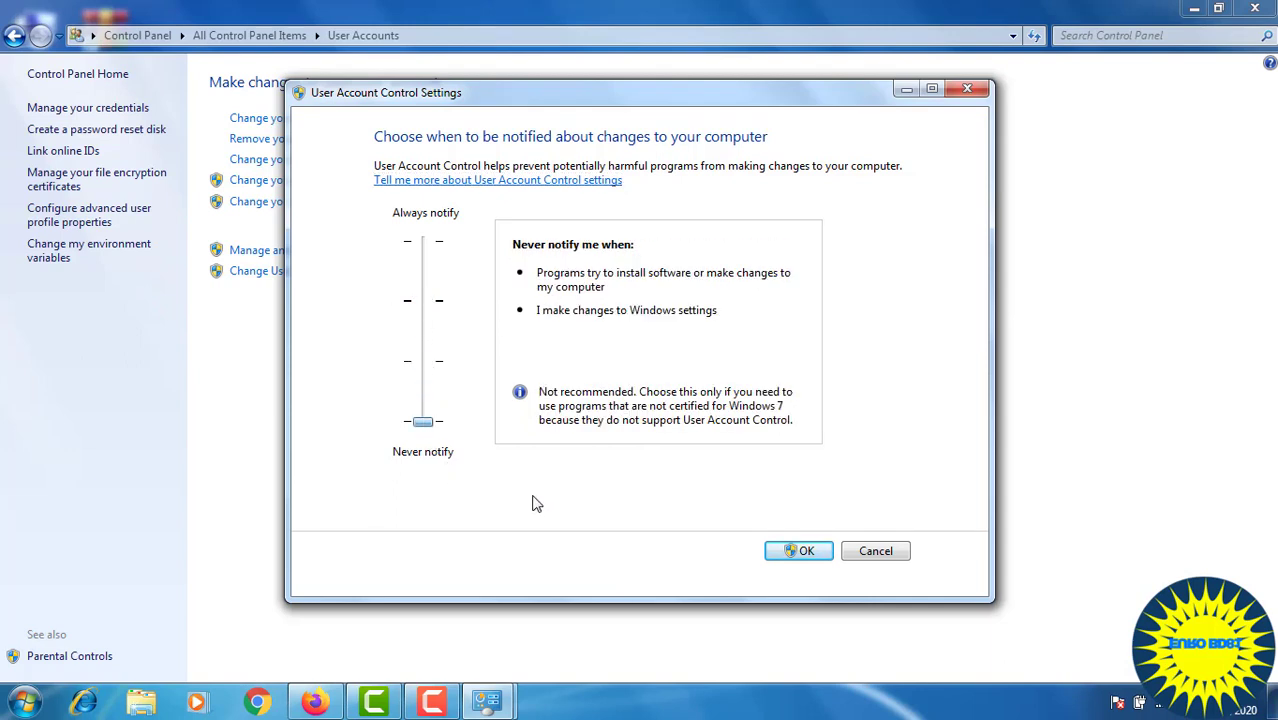
click(806, 553)
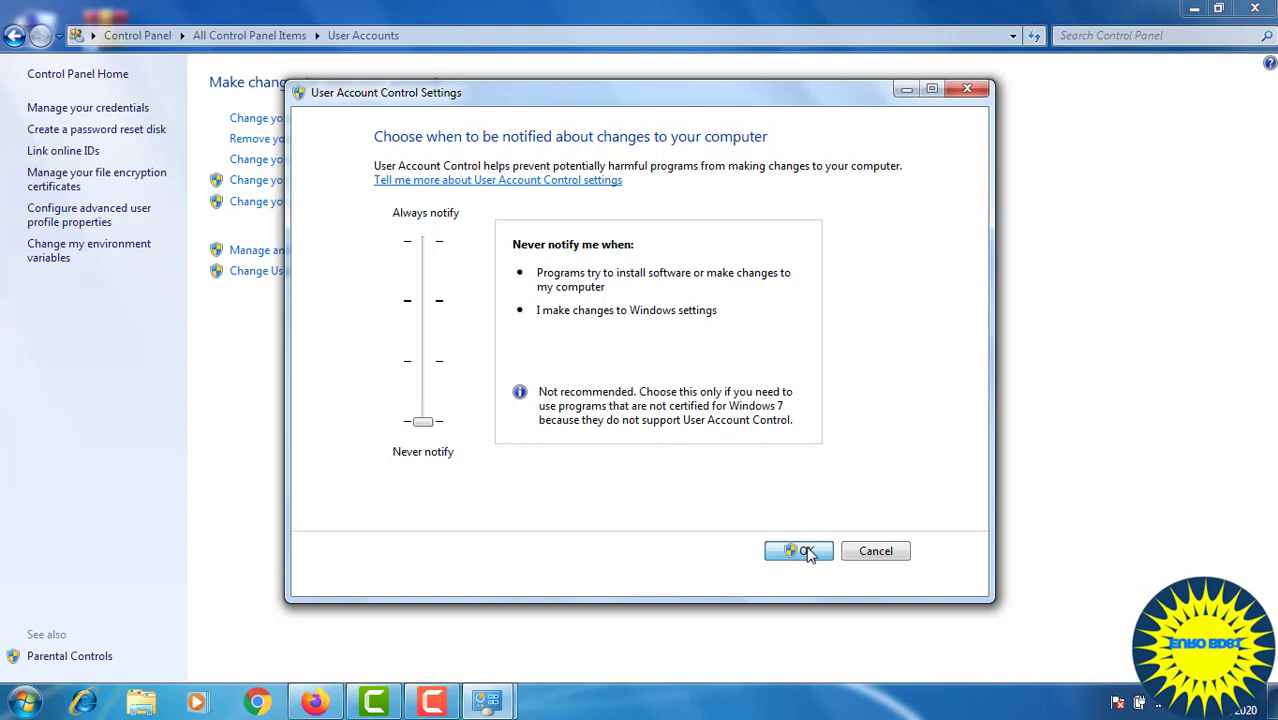
click(808, 553)
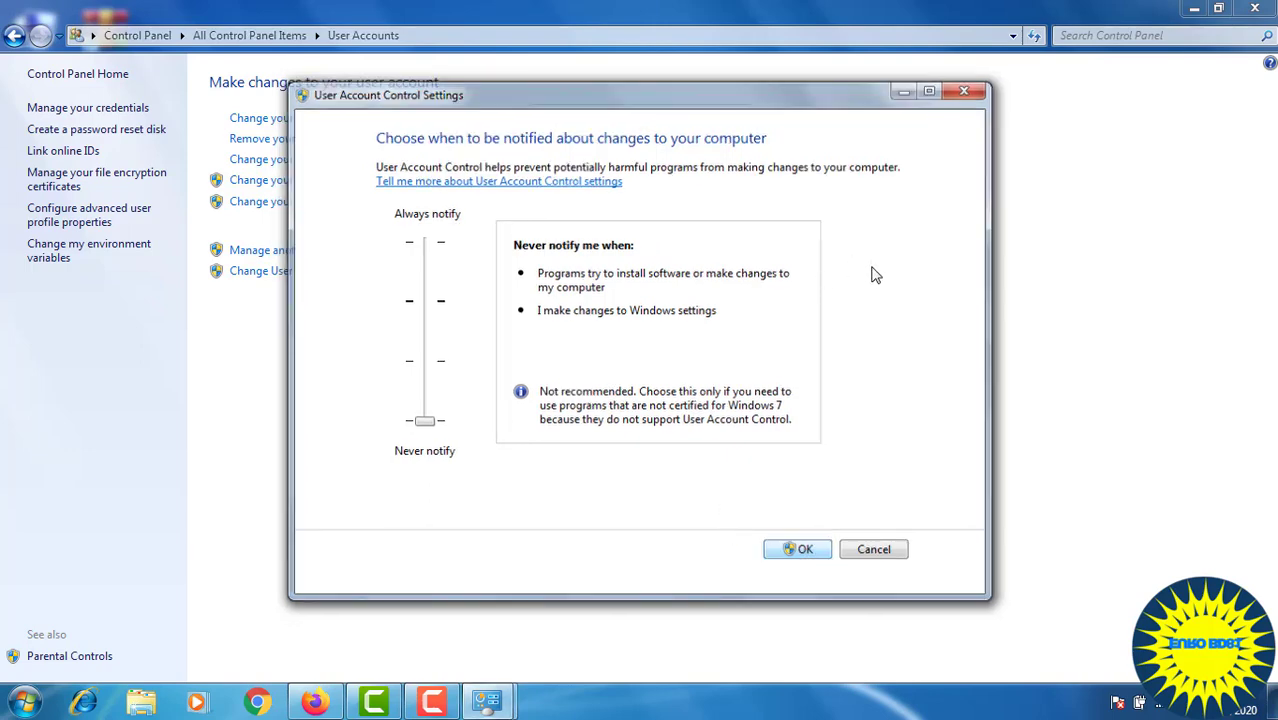
click(810, 556)
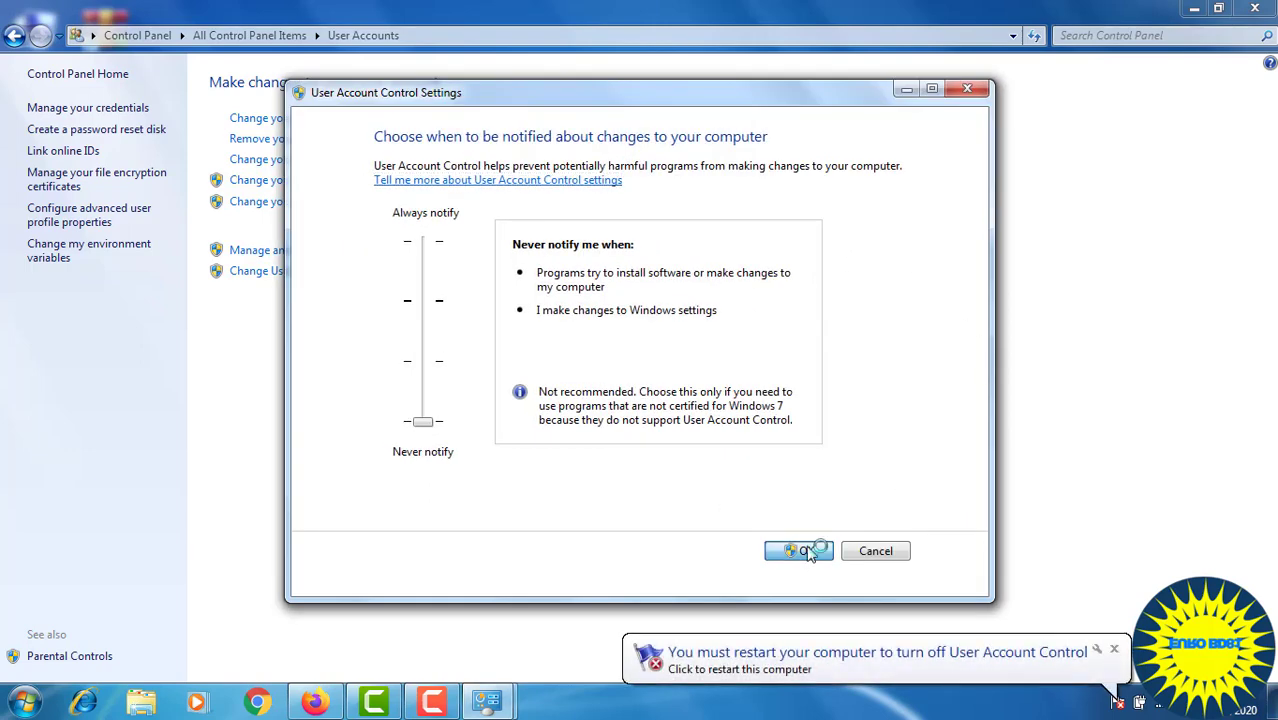
click(1254, 8)
right_click(541, 104)
click(582, 160)
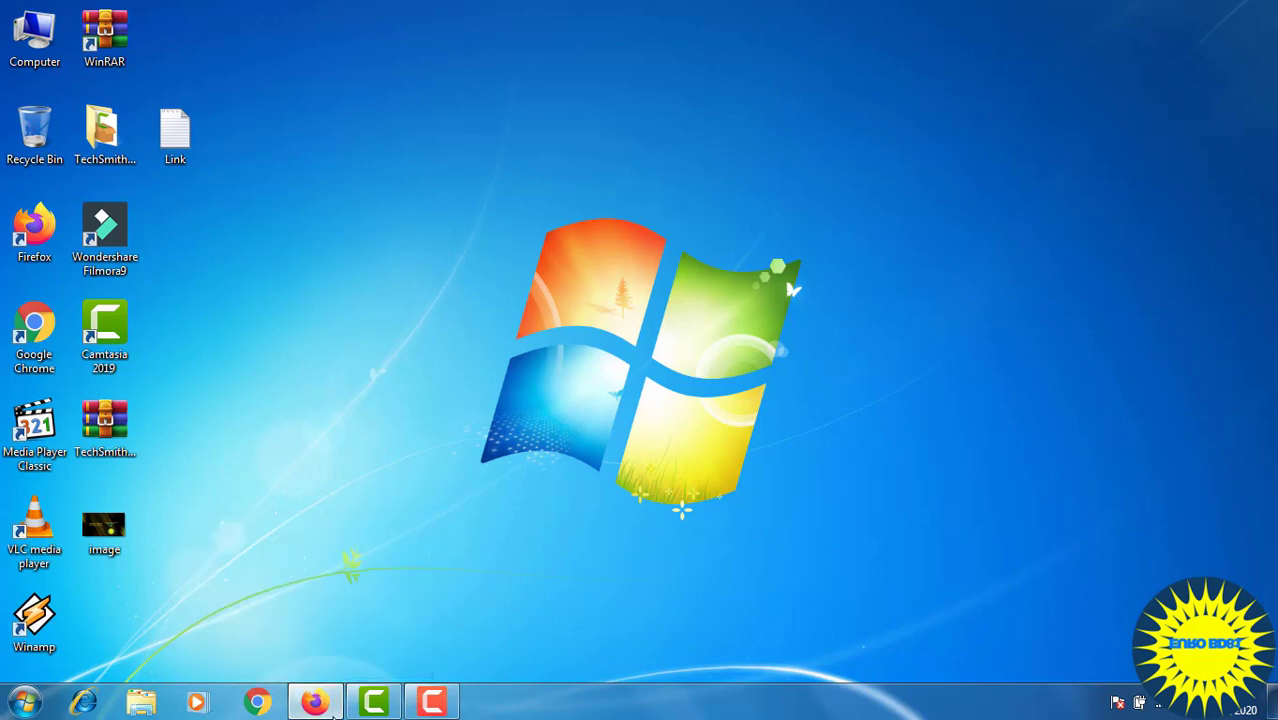
- Switch to Firefox and search Google for "windows loader v2.2.2"
mouse_move(326, 706)
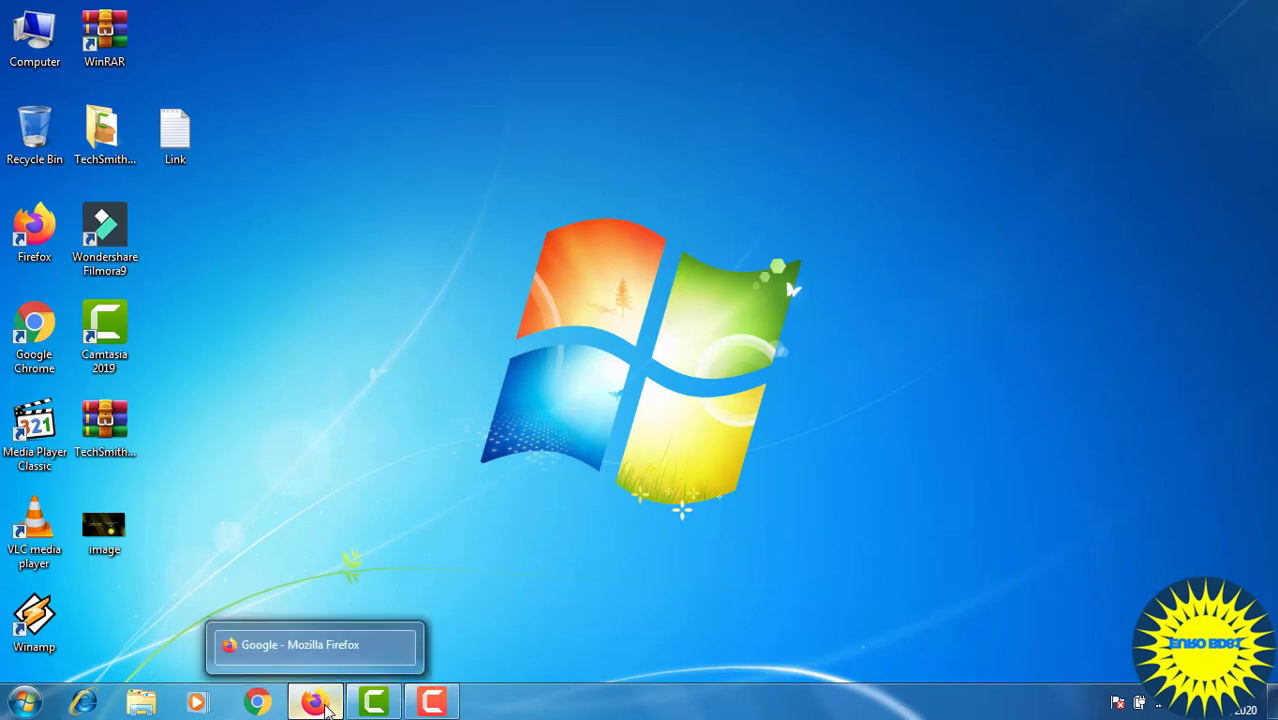
click(331, 652)
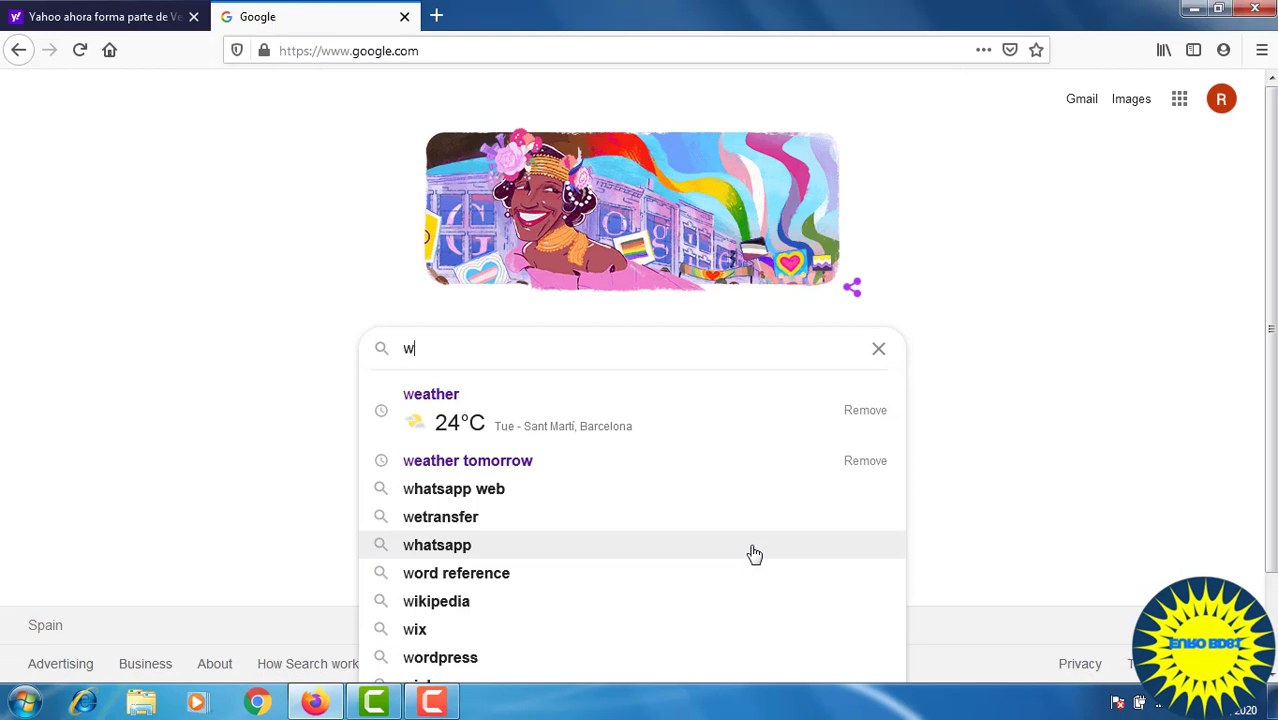
text(in)
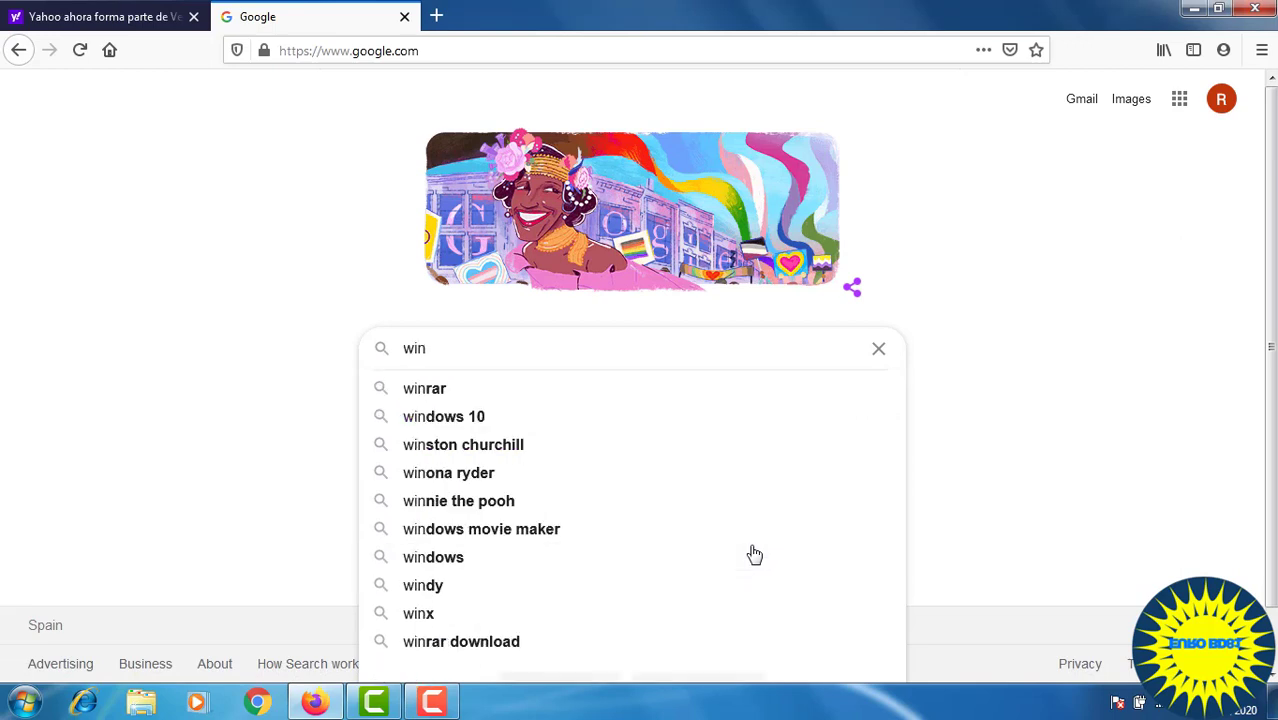
text(d)
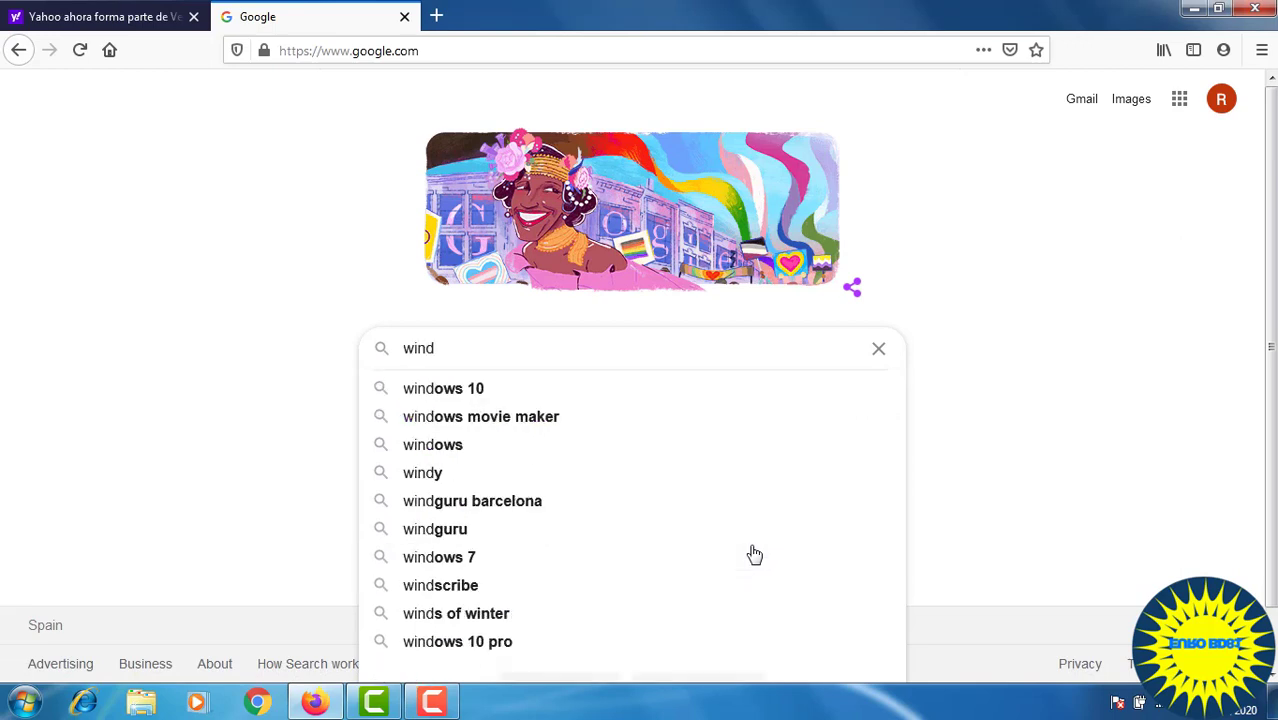
text(ows)
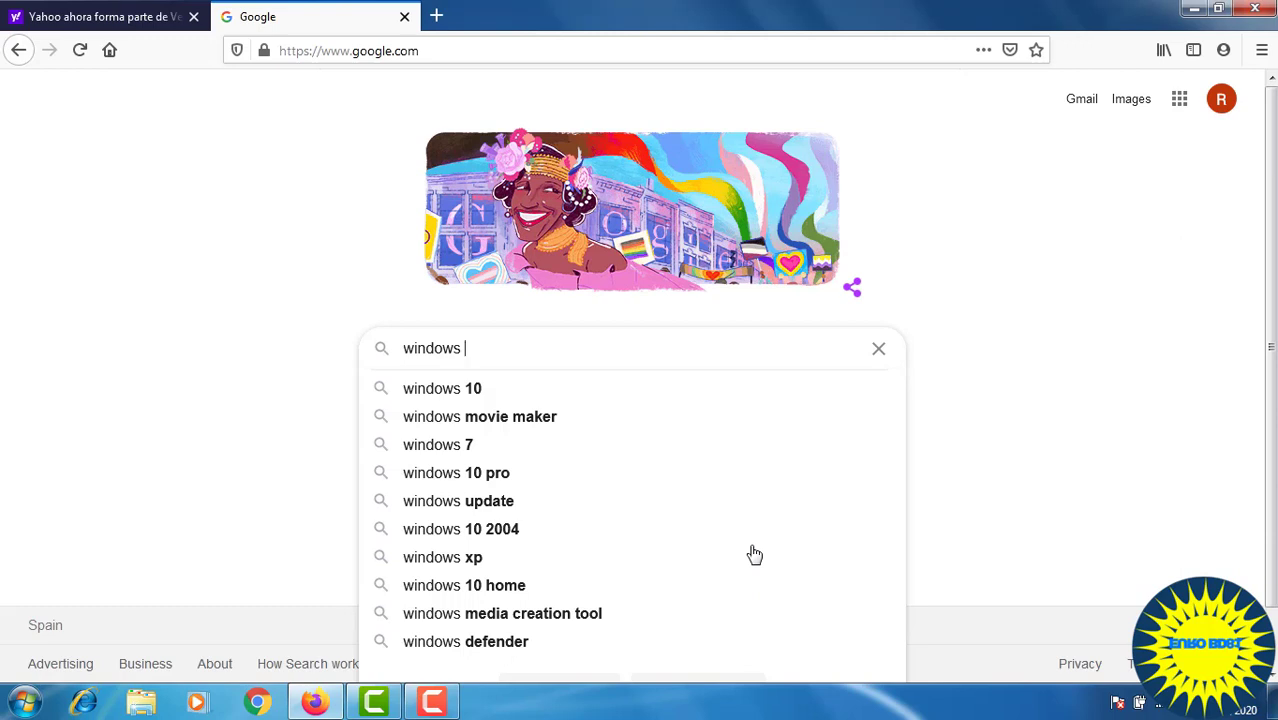
text( loader)
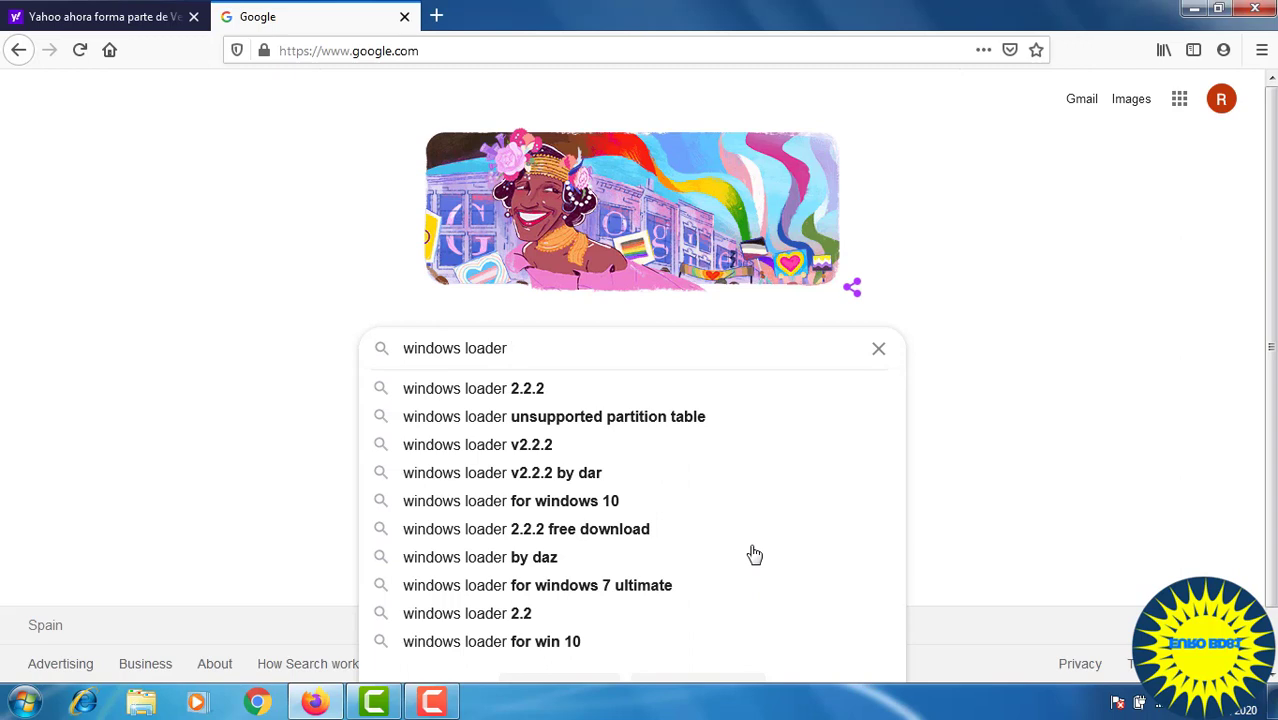
text( v)
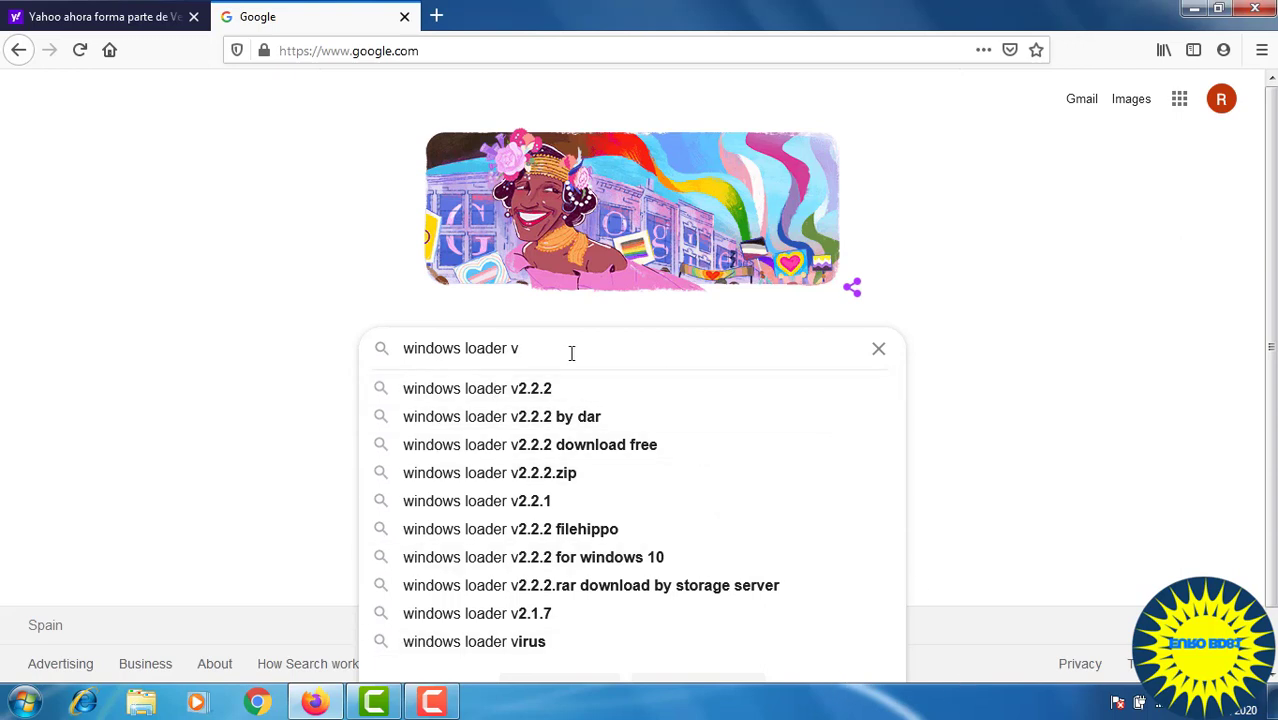
click(476, 390)
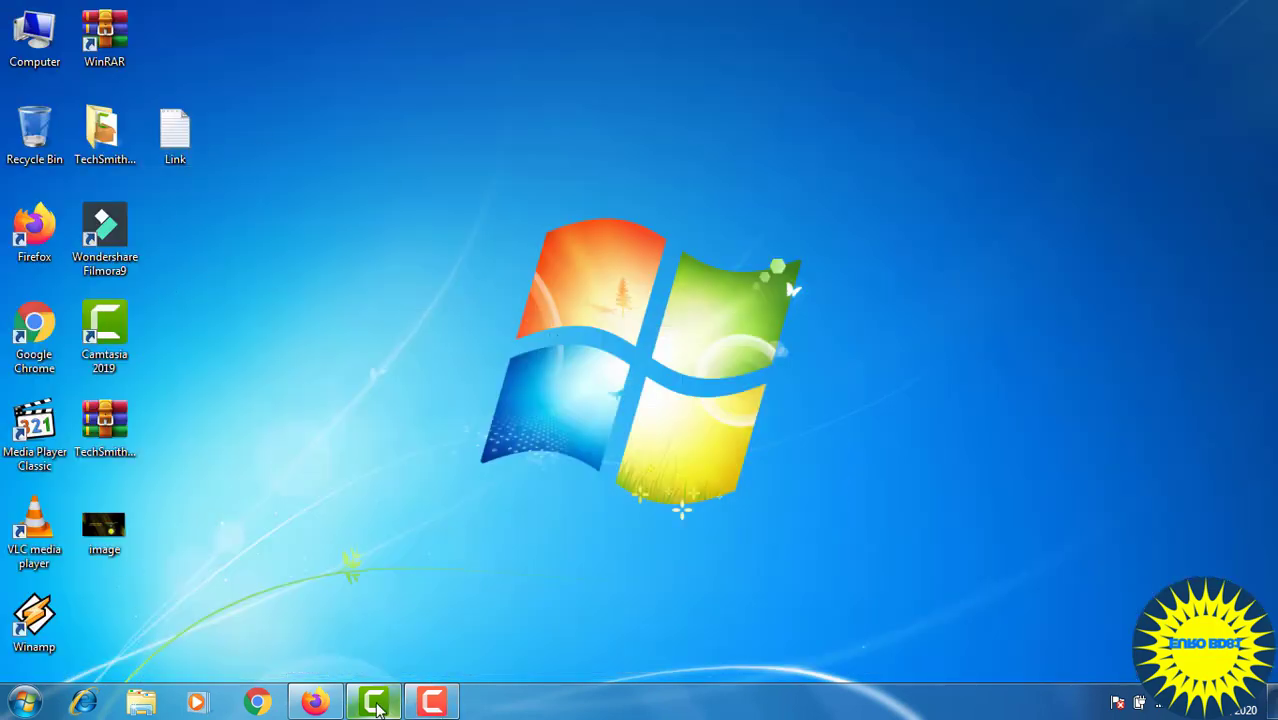
click(315, 703)
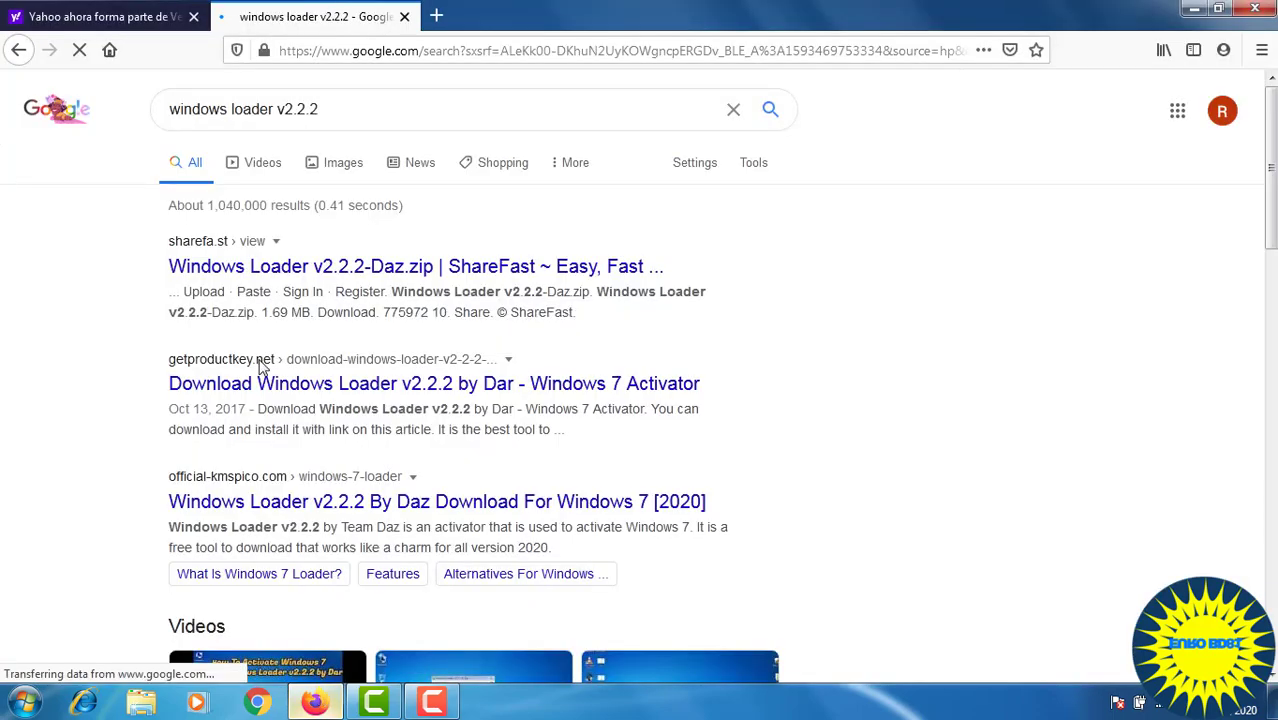
click(436, 20)
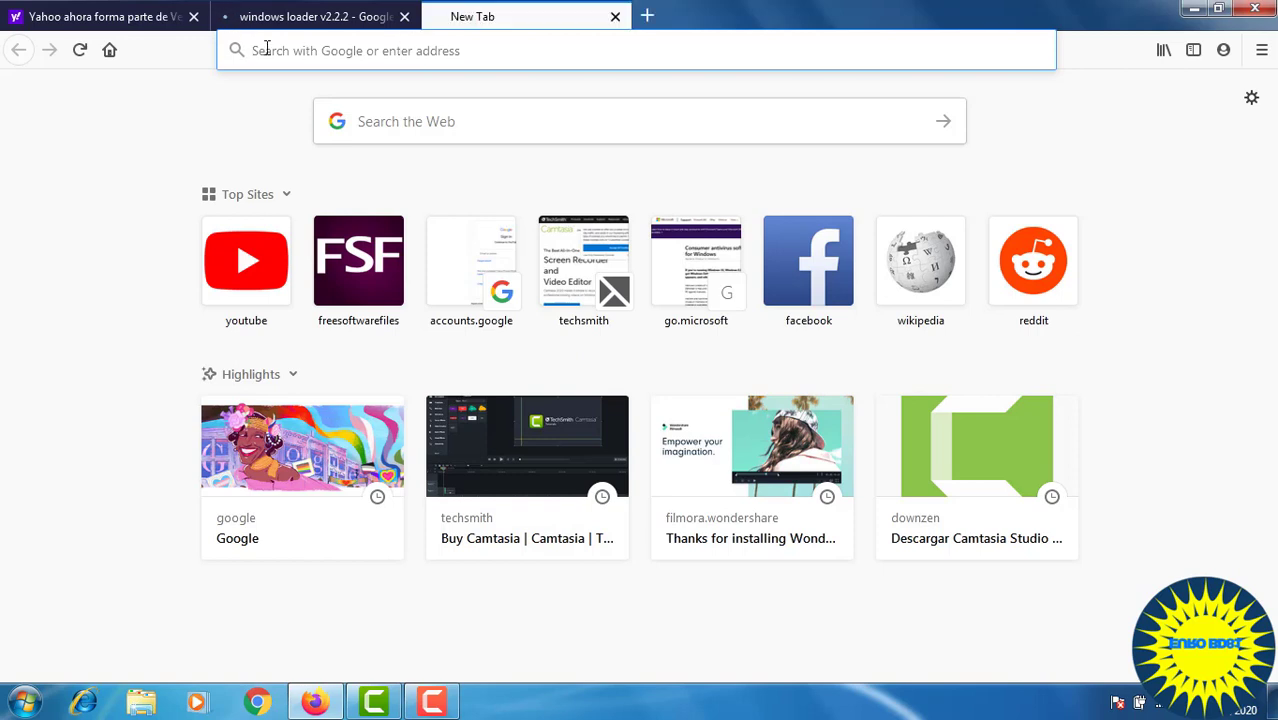
text(https://sharefa.st/view/iu4n3WCYCxf1)
key(Return)
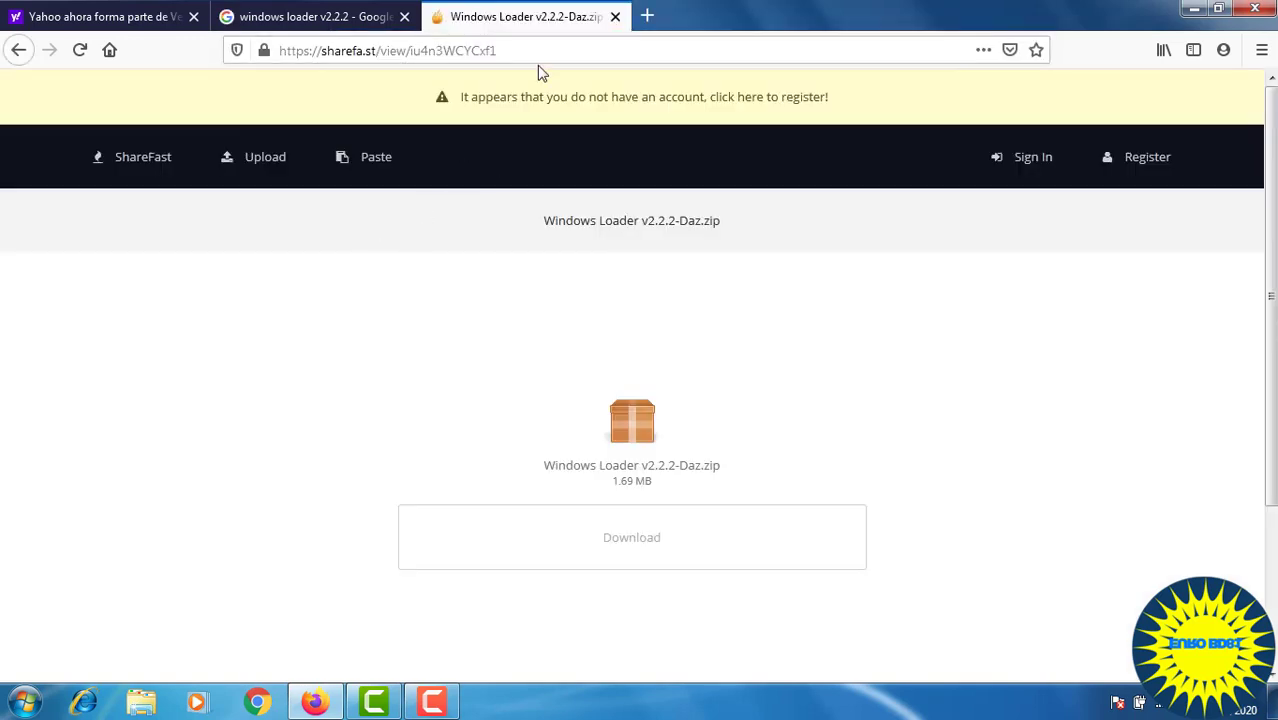
- Download Windows Loader v2.2.2-Daz.zip by saving the file, and show the recent downloads
click(633, 545)
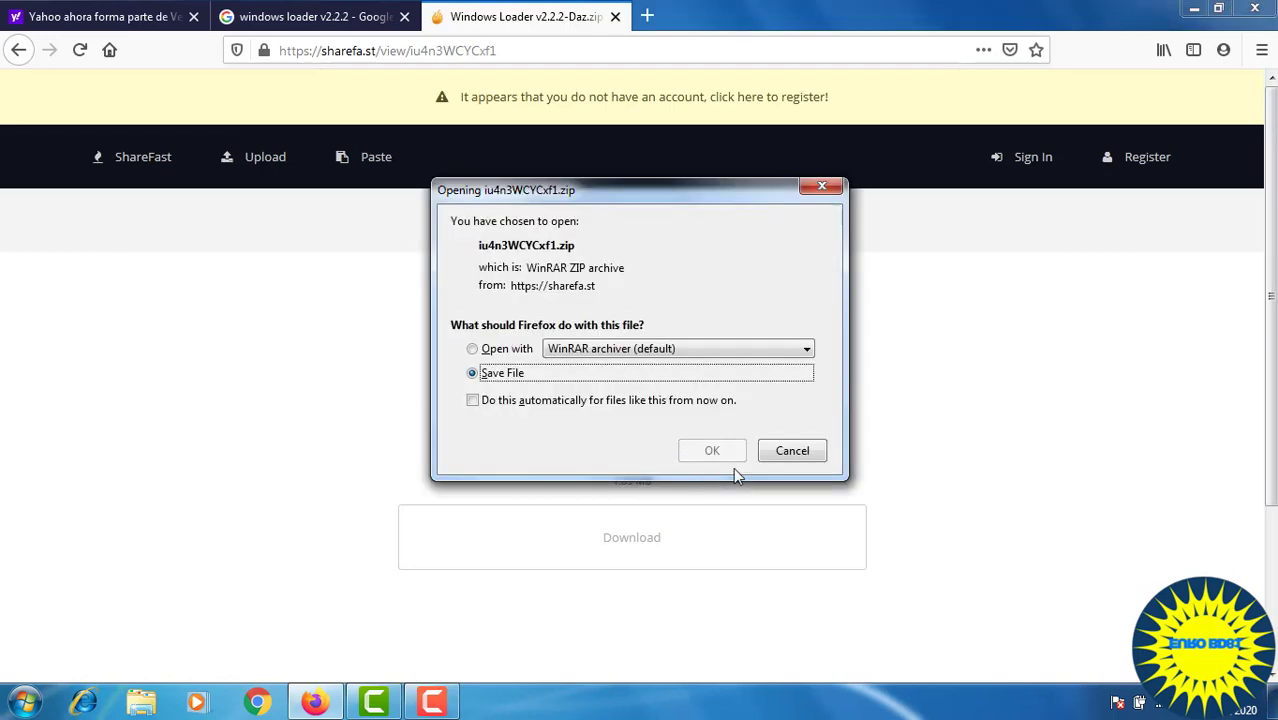
click(714, 455)
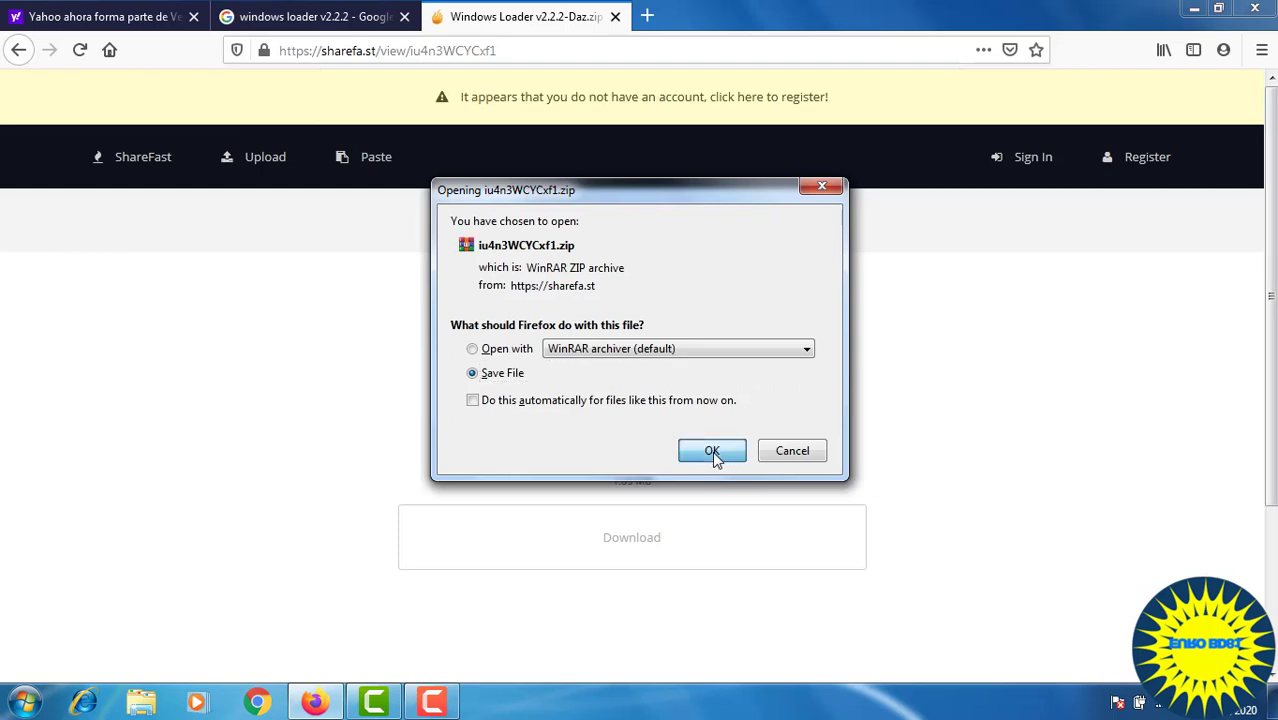
click(714, 452)
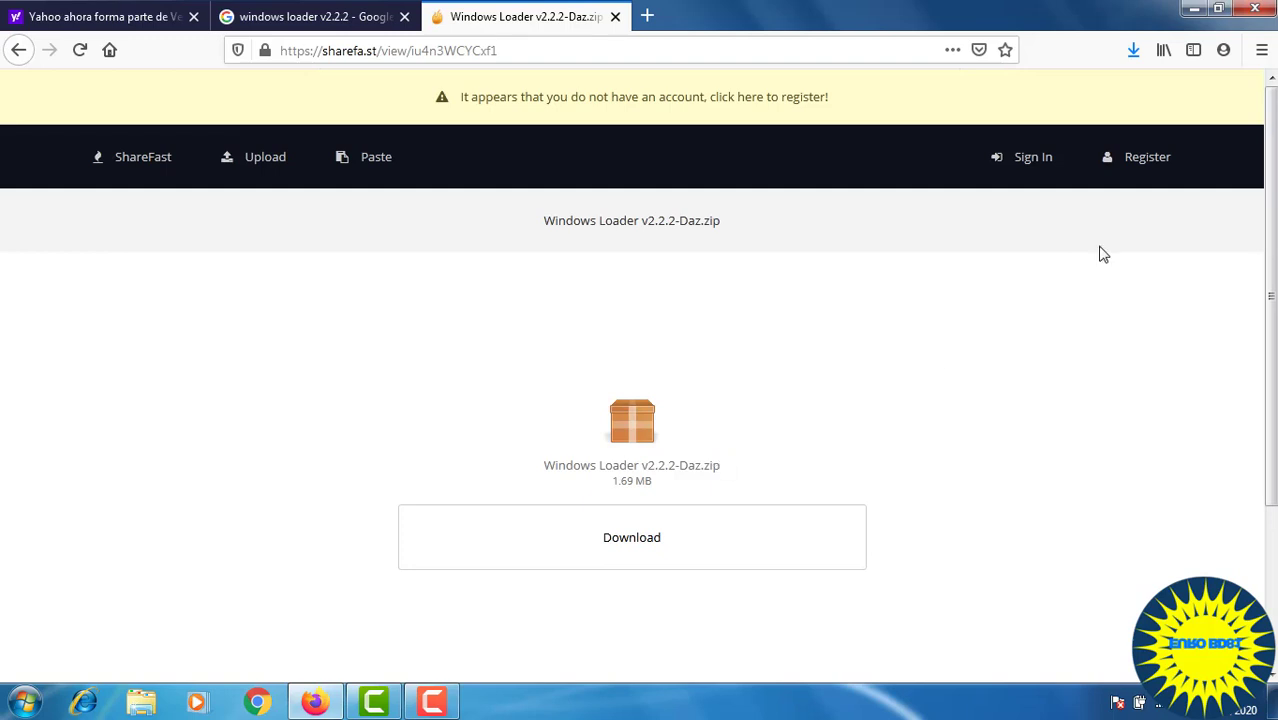
click(1132, 58)
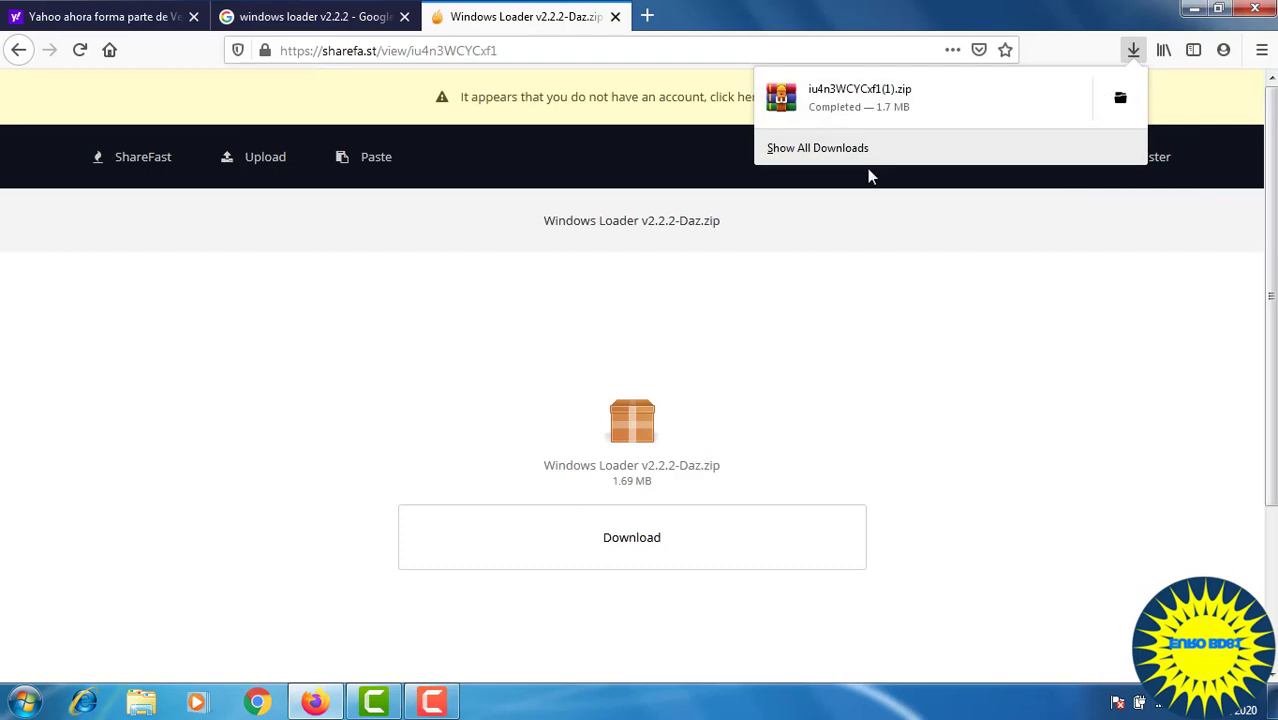
- Open the folder containing the downloaded iu4n3WCYCxf1(1).zip from Firefox's full downloads list and extract the archive in place
click(665, 148)
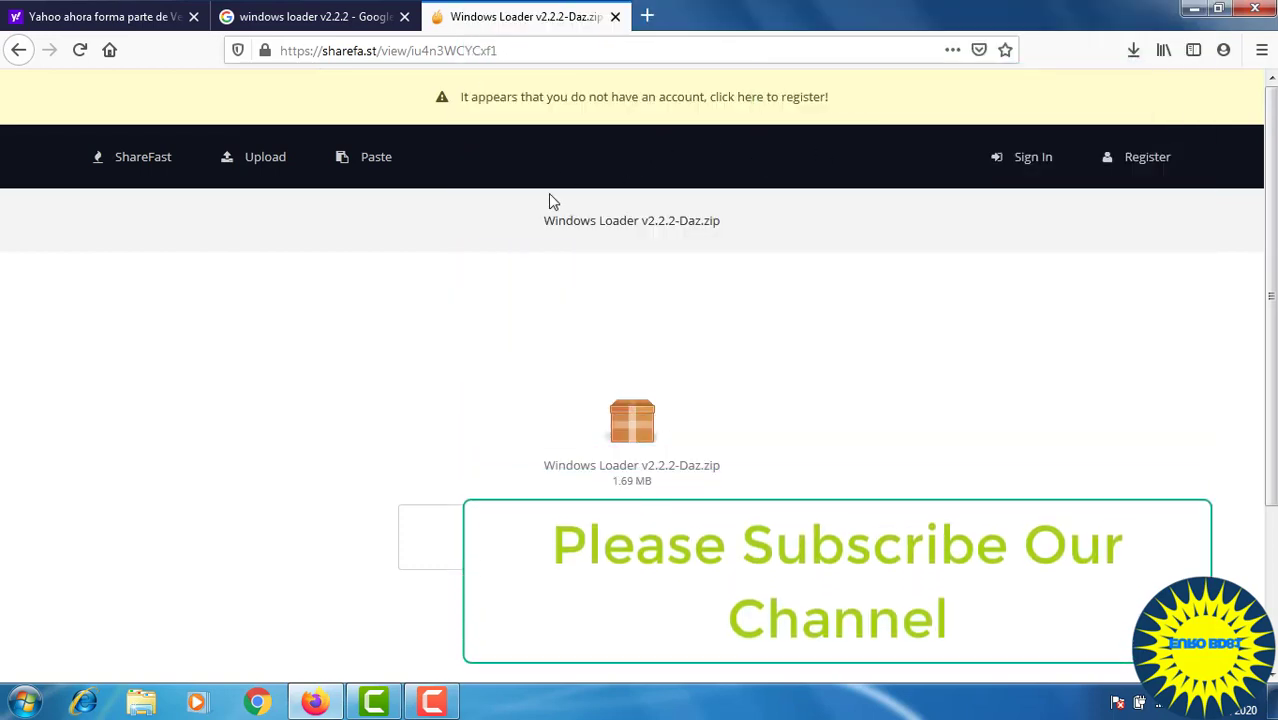
key(ctrl+shift+y)
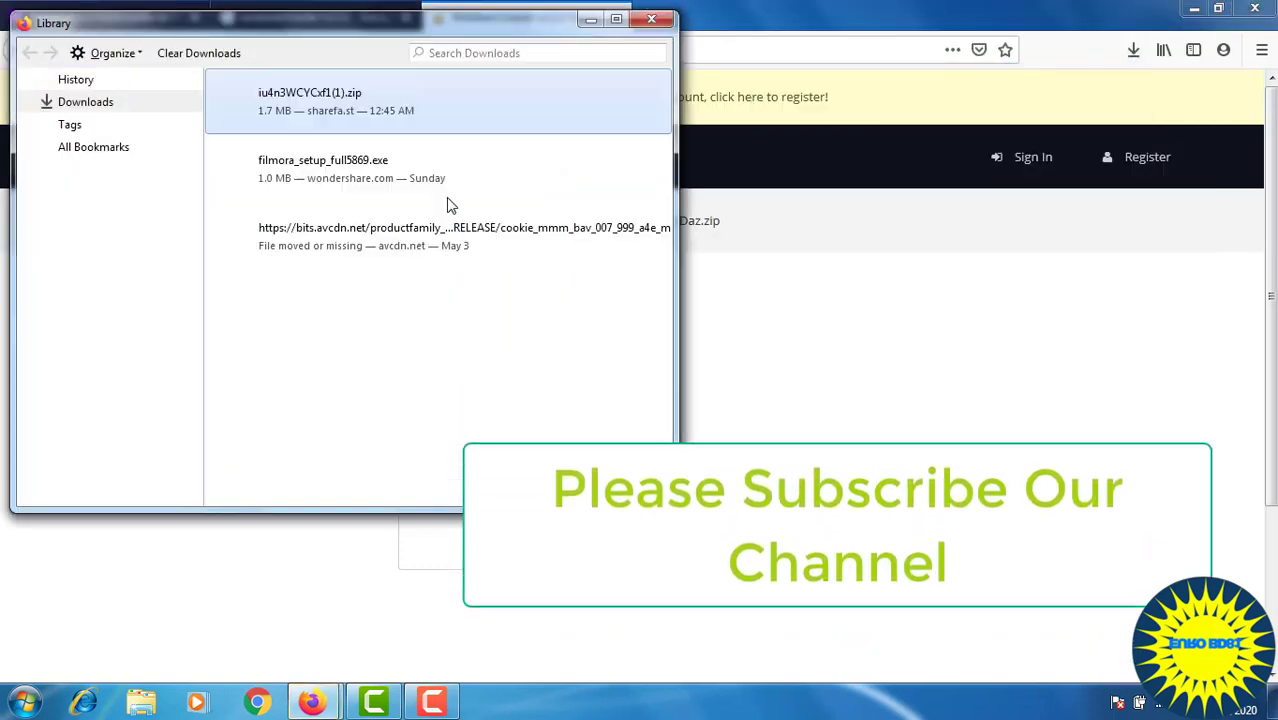
double_click(290, 105)
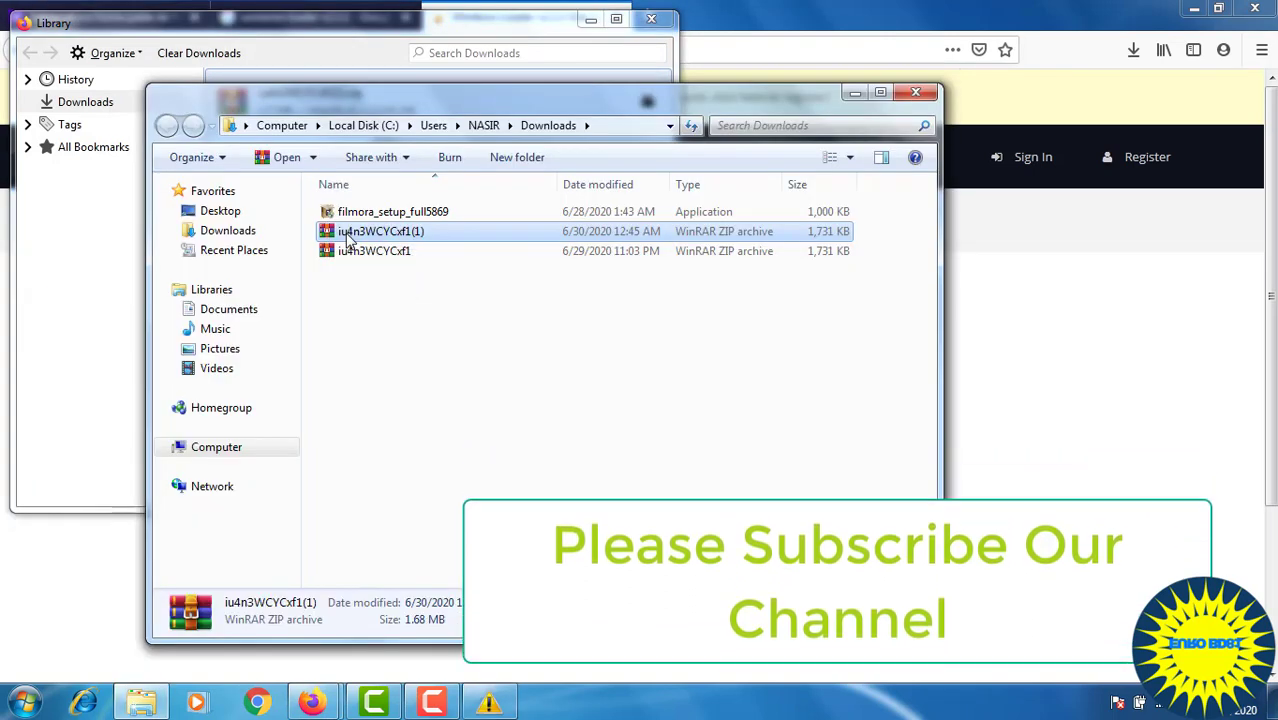
right_click(348, 237)
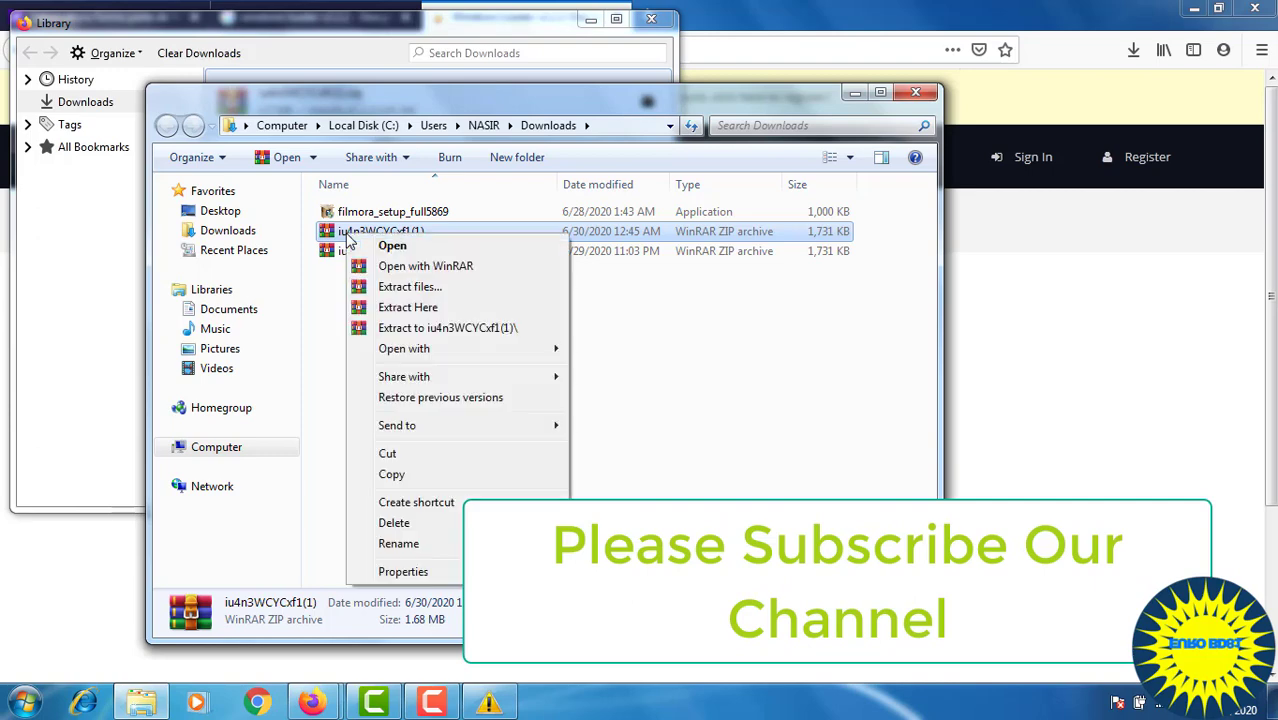
click(428, 310)
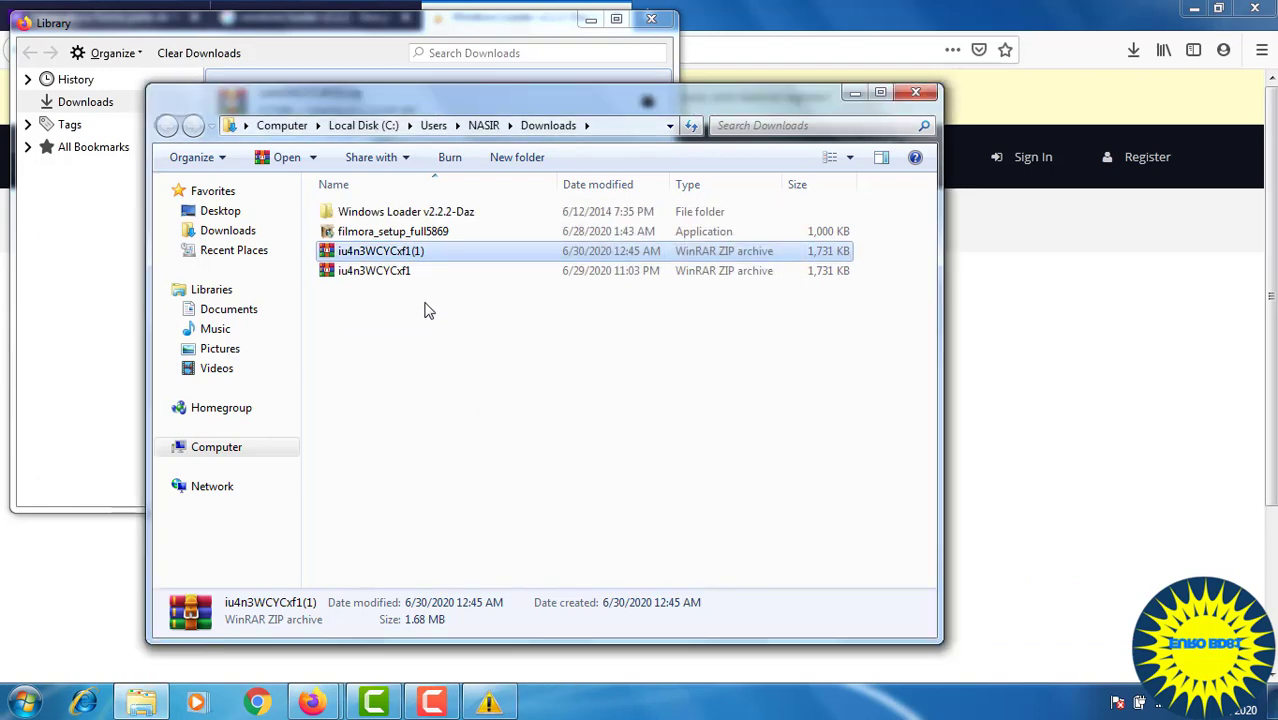
- Run the Windows Loader application from the extracted Windows Loader v2.2.2-Daz folder
click(385, 232)
double_click(385, 232)
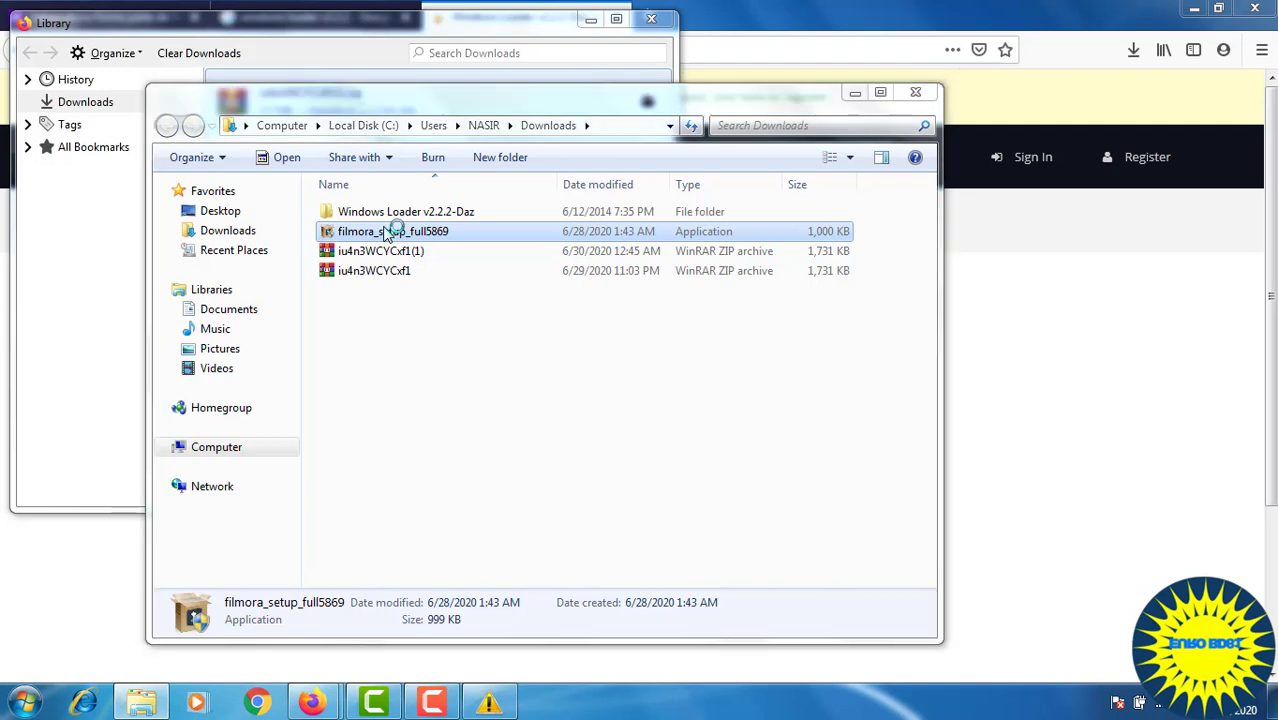
double_click(395, 211)
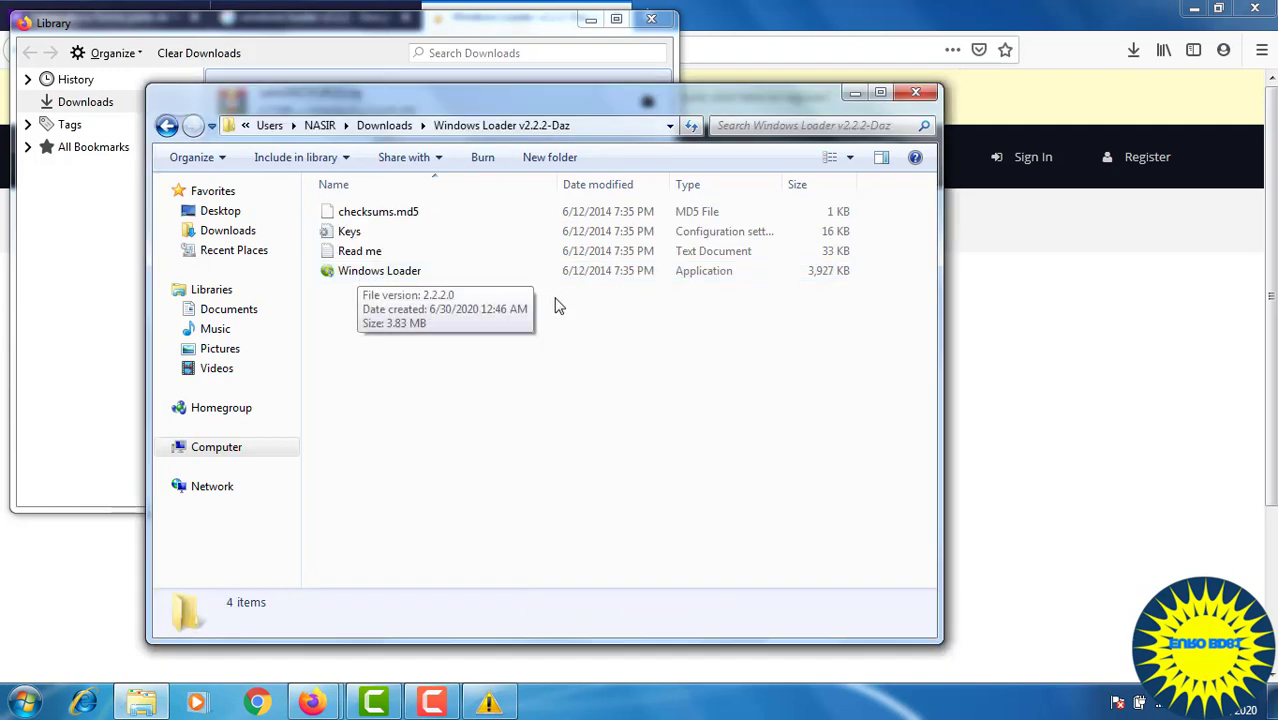
double_click(407, 276)
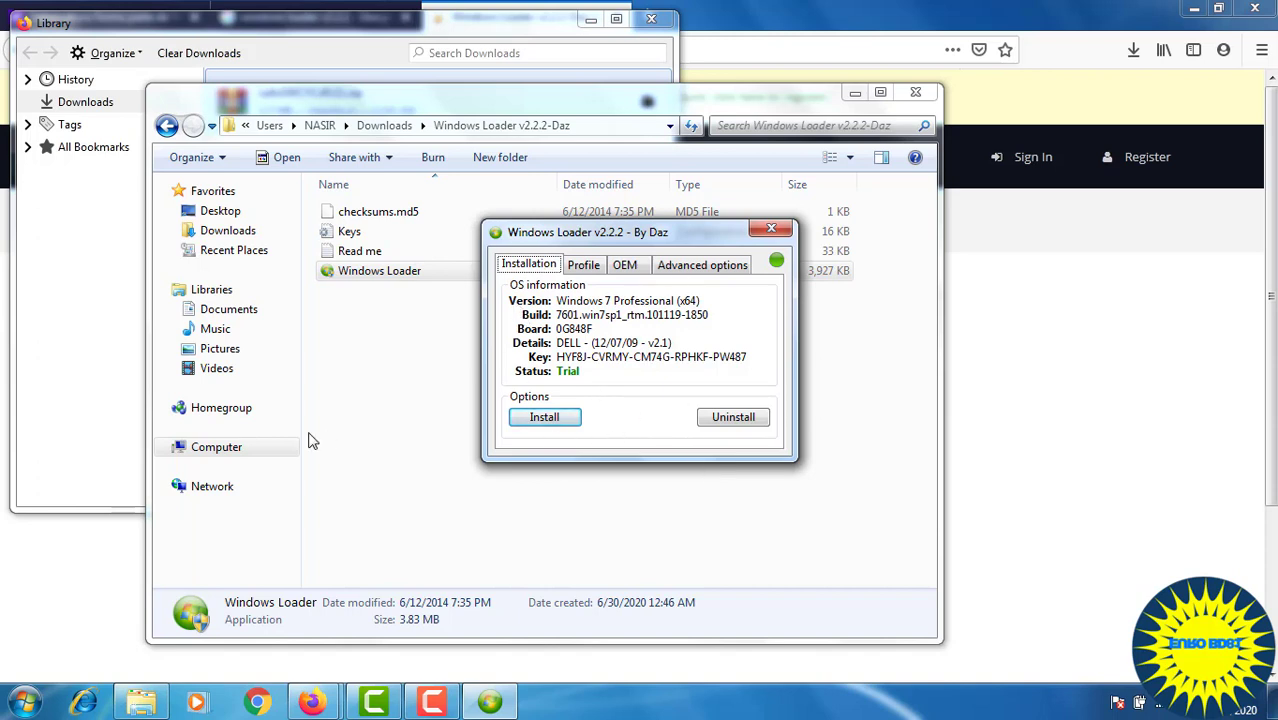
- Install the certificate and serial with Windows Loader, and close the loader
click(533, 419)
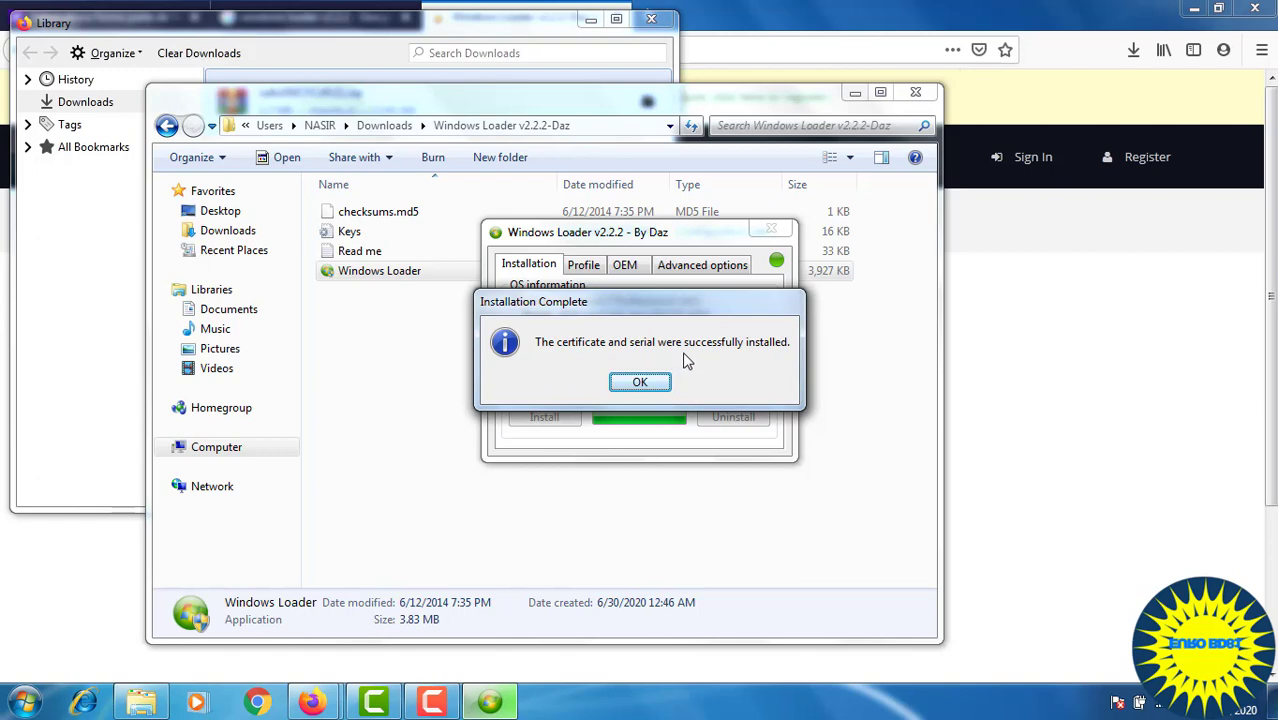
click(640, 385)
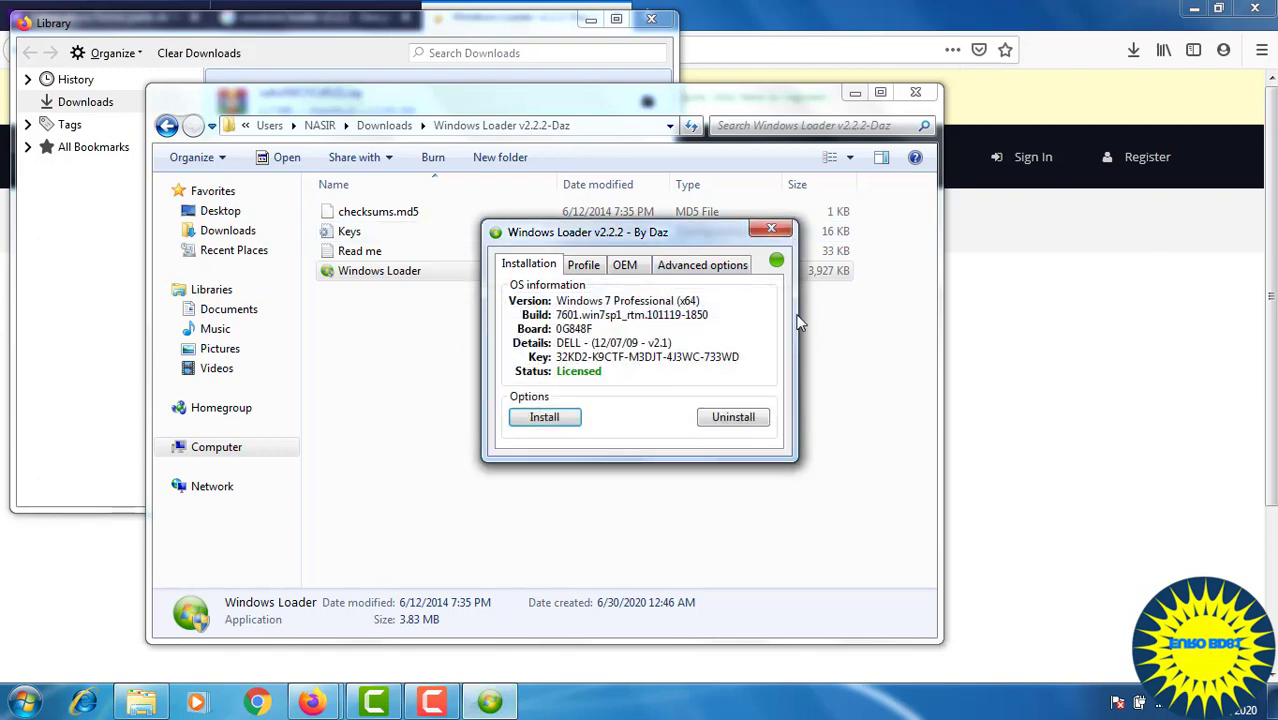
click(773, 234)
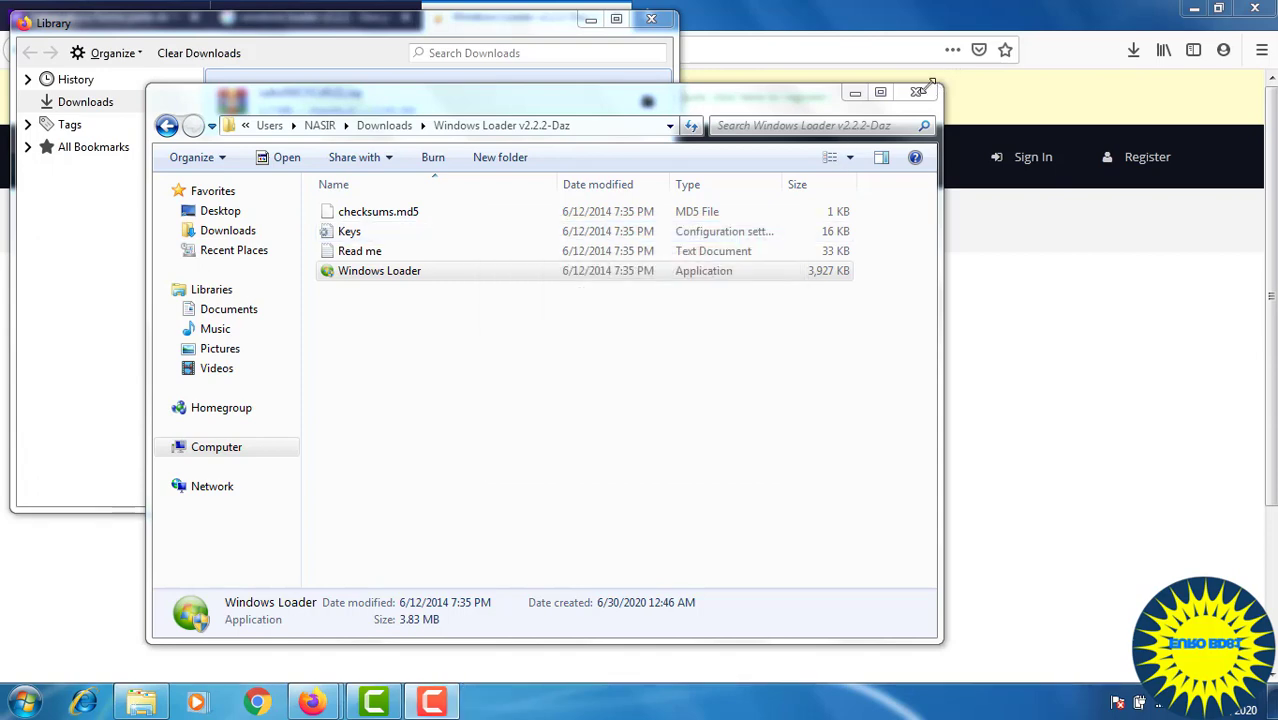
- Close the Windows Loader v2.2.2-Daz folder window and exit Firefox with all its open tabs
click(915, 93)
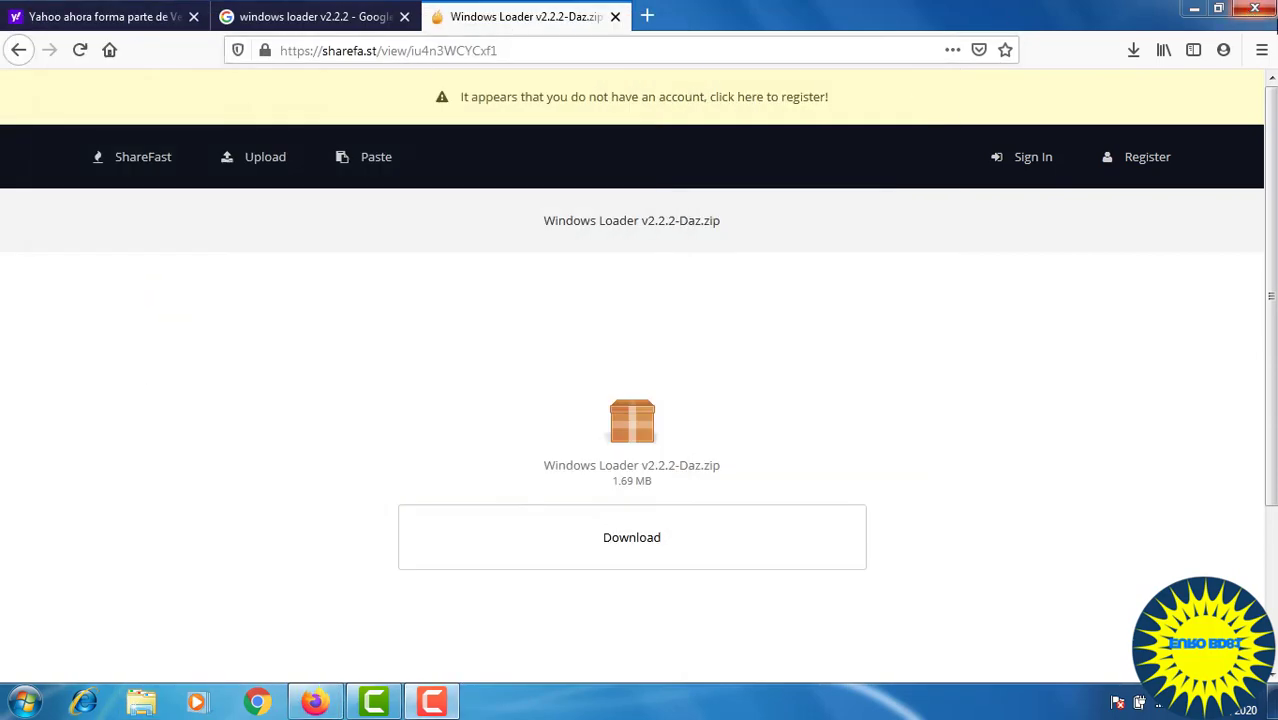
click(1253, 12)
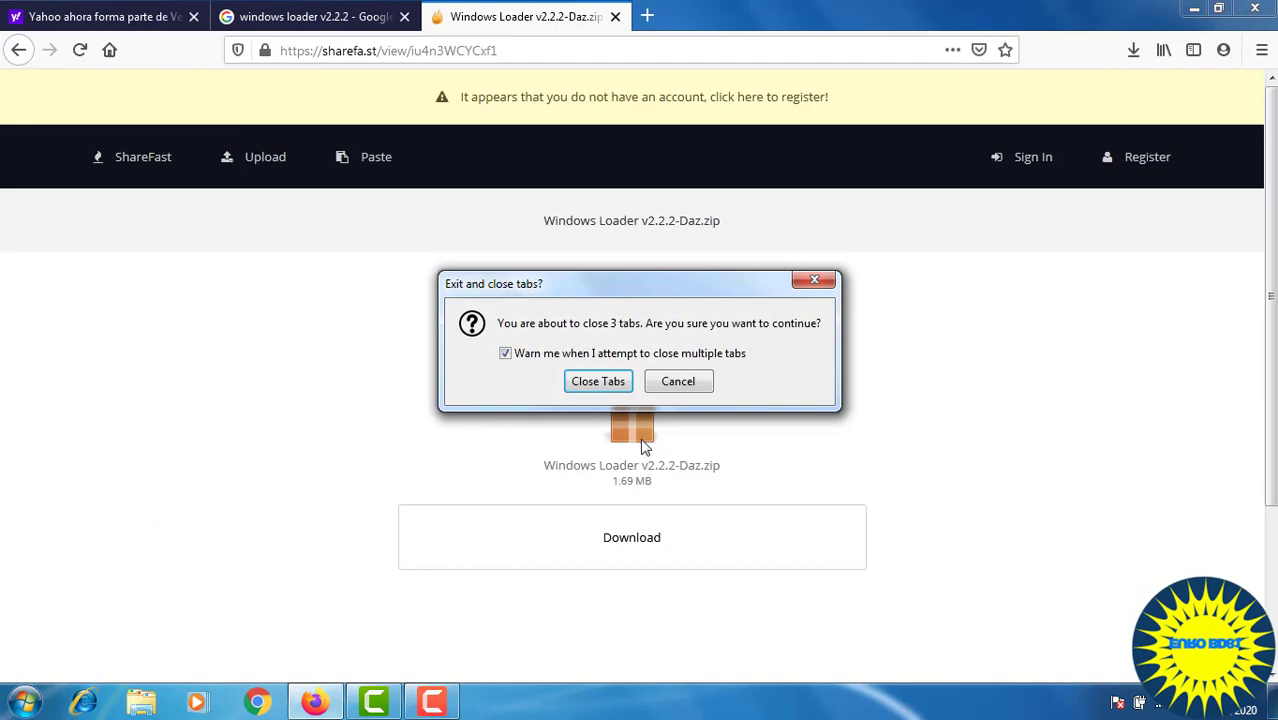
click(597, 381)
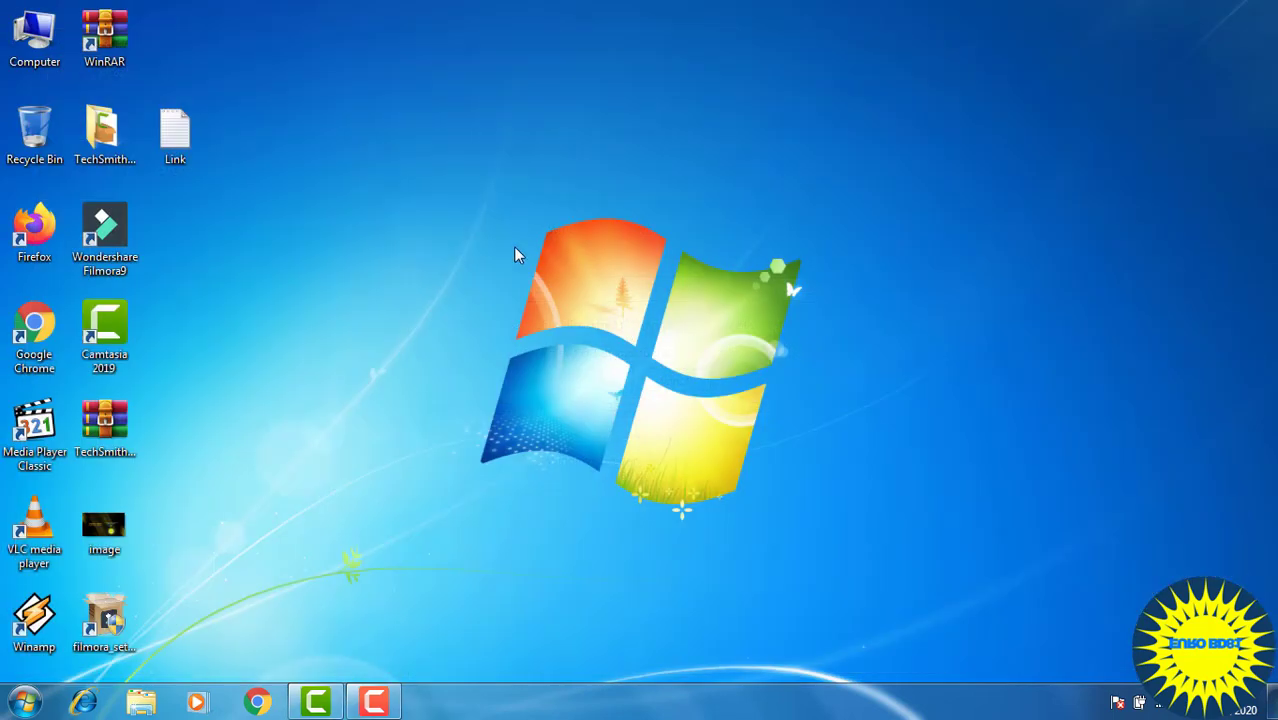
right_click(516, 250)
click(553, 300)
right_click(491, 160)
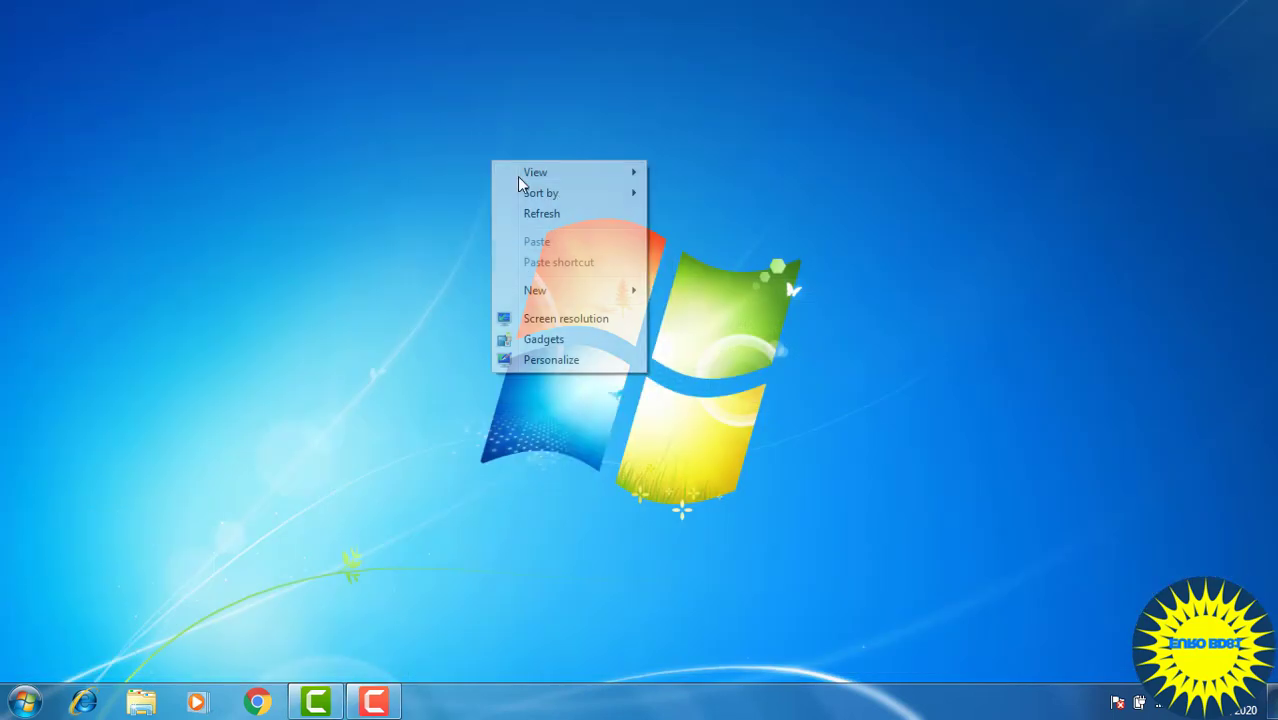
click(570, 223)
right_click(539, 116)
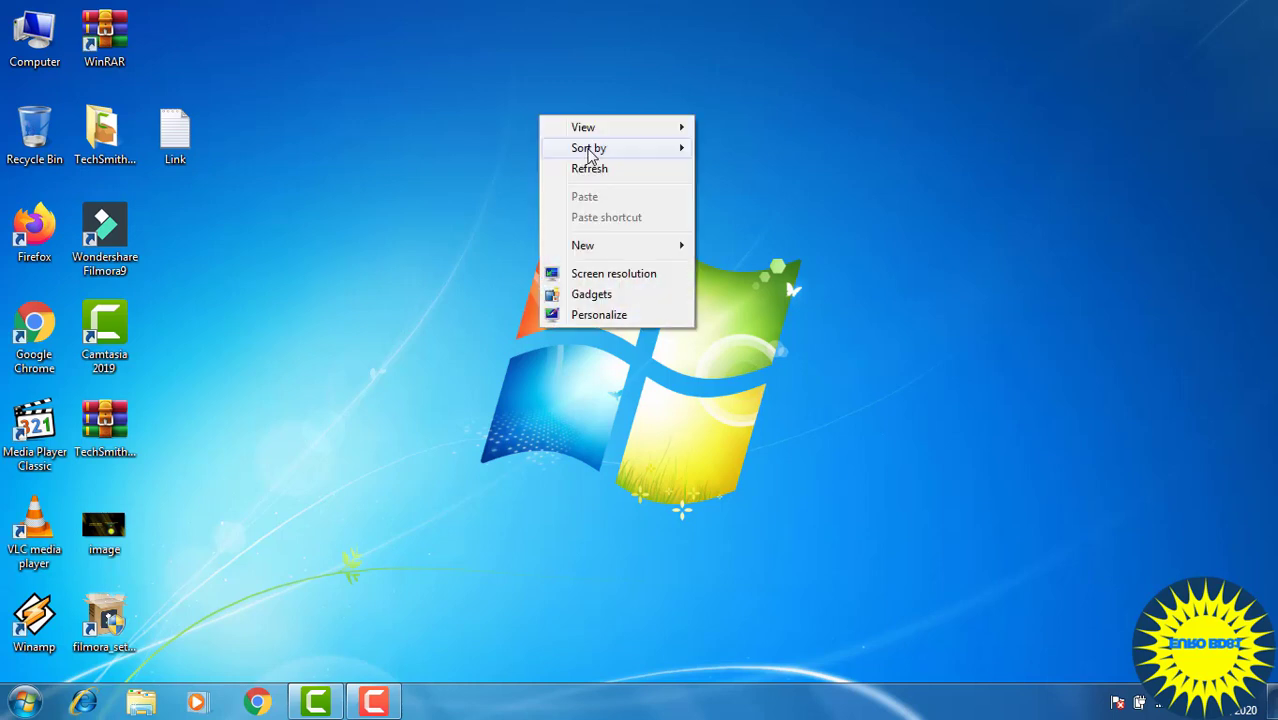
click(203, 436)
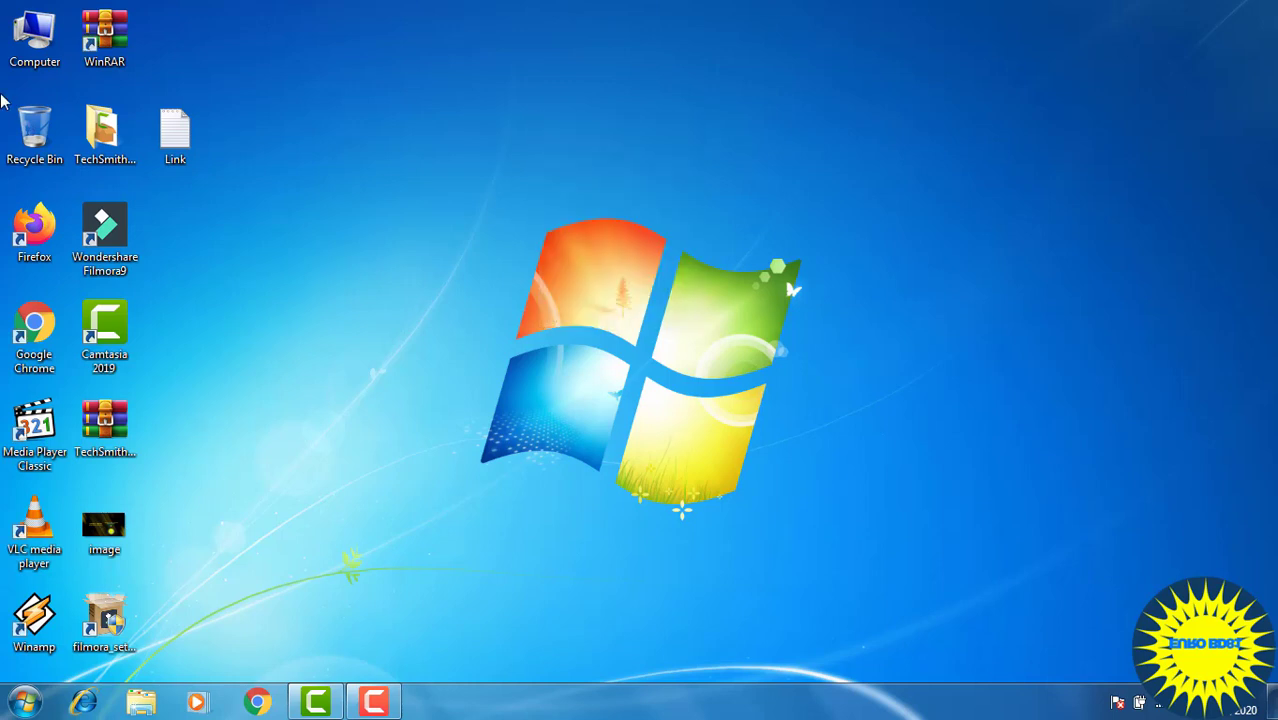
- Open the computer's system properties, examine the Windows activation section, and close the window
right_click(43, 49)
click(120, 220)
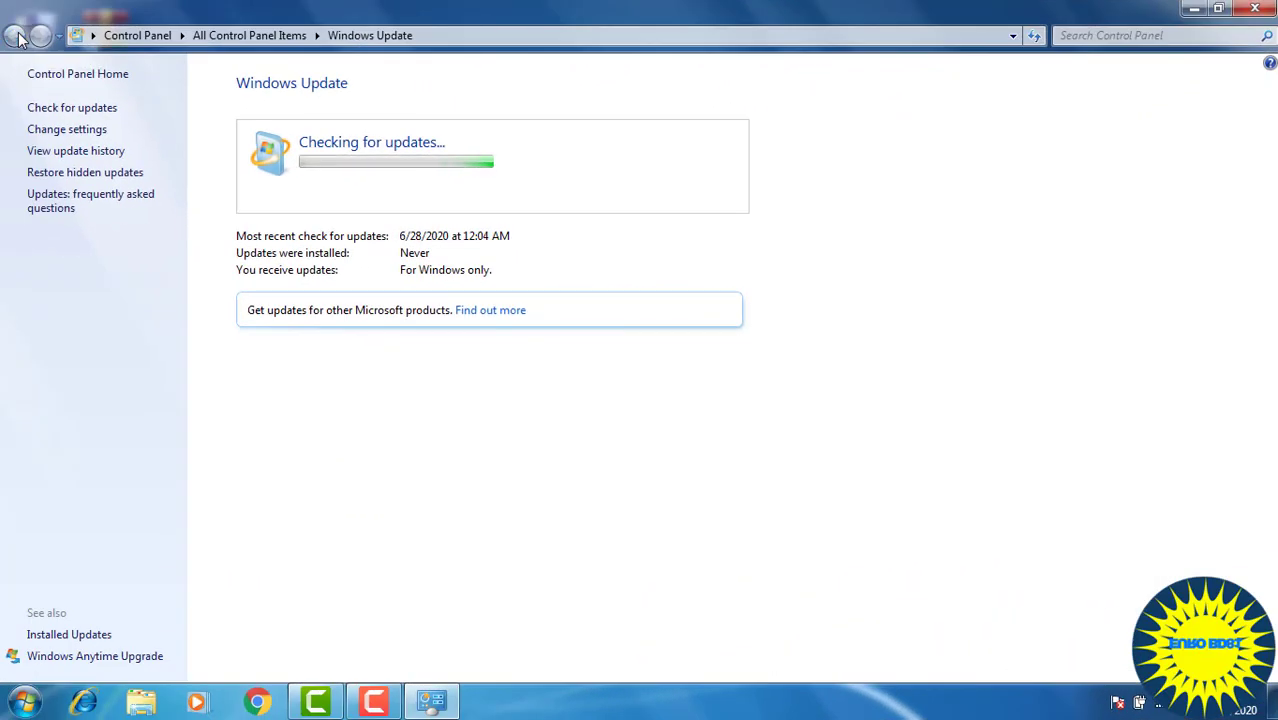
click(18, 37)
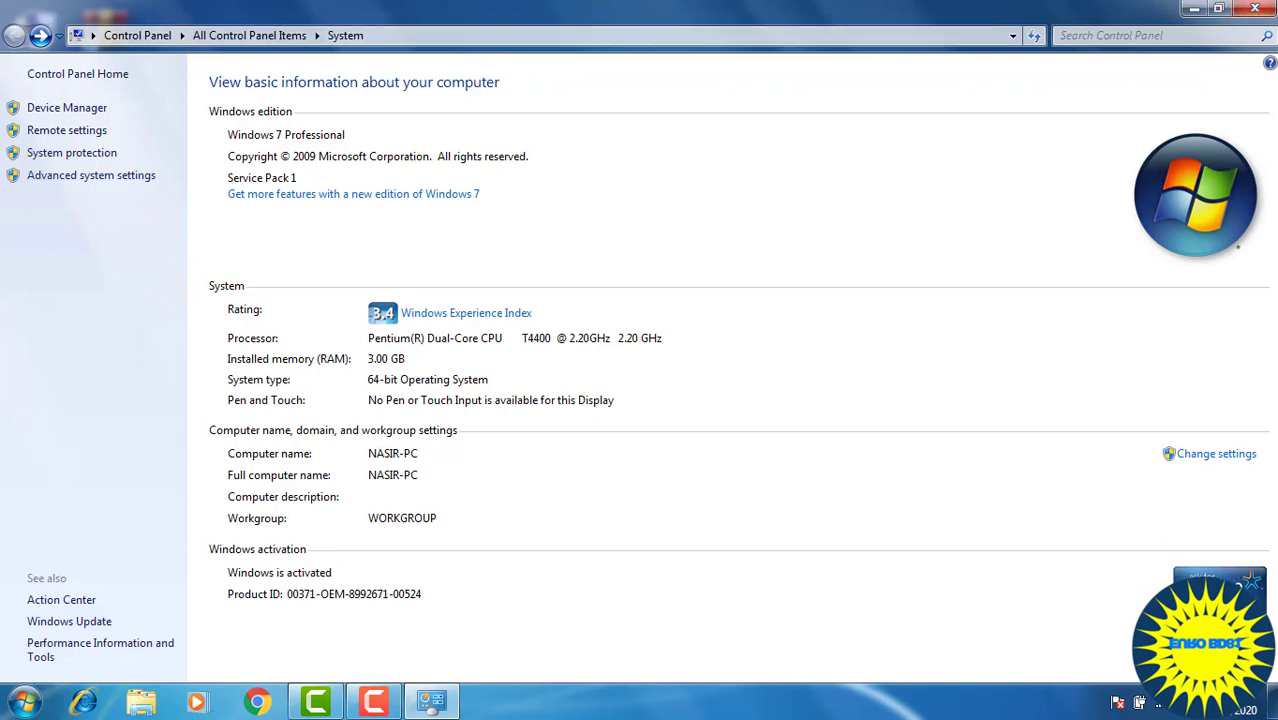
click(1255, 8)
right_click(498, 83)
click(531, 135)
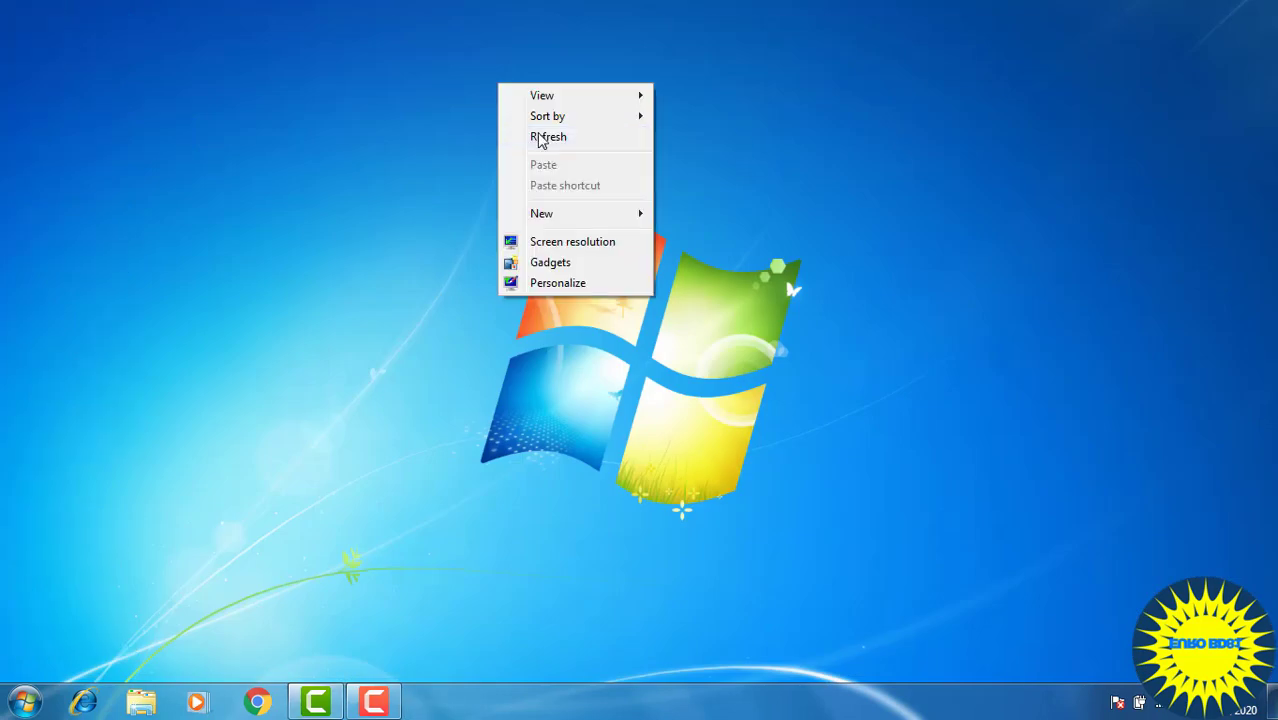
right_click(510, 108)
click(566, 162)
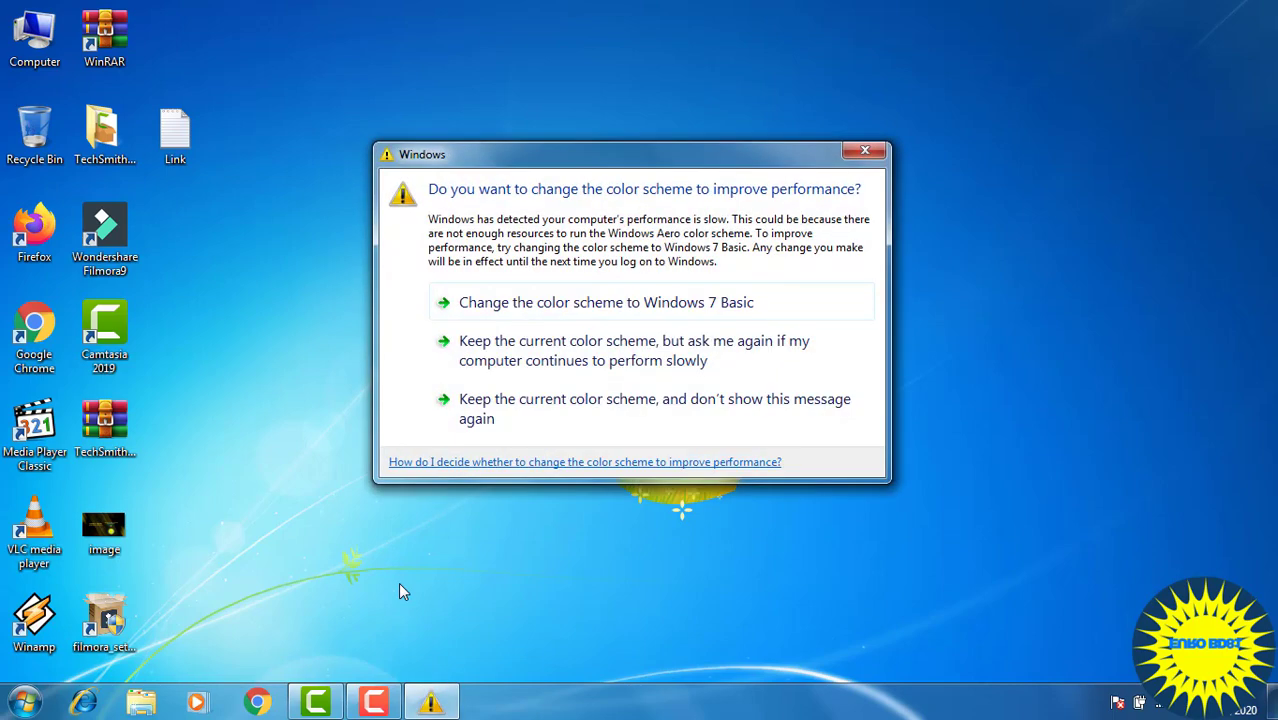
- Dismiss the color scheme performance prompt without choosing an option, and refresh the desktop
click(865, 150)
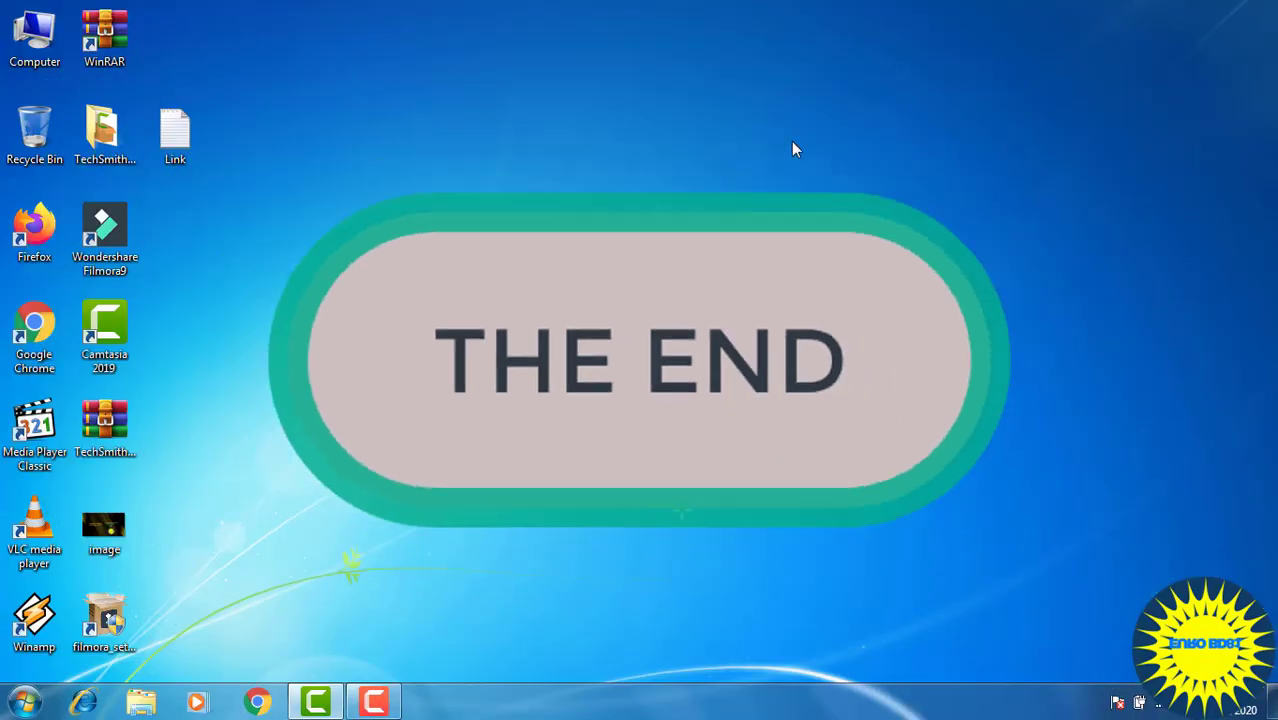
right_click(686, 102)
click(730, 157)
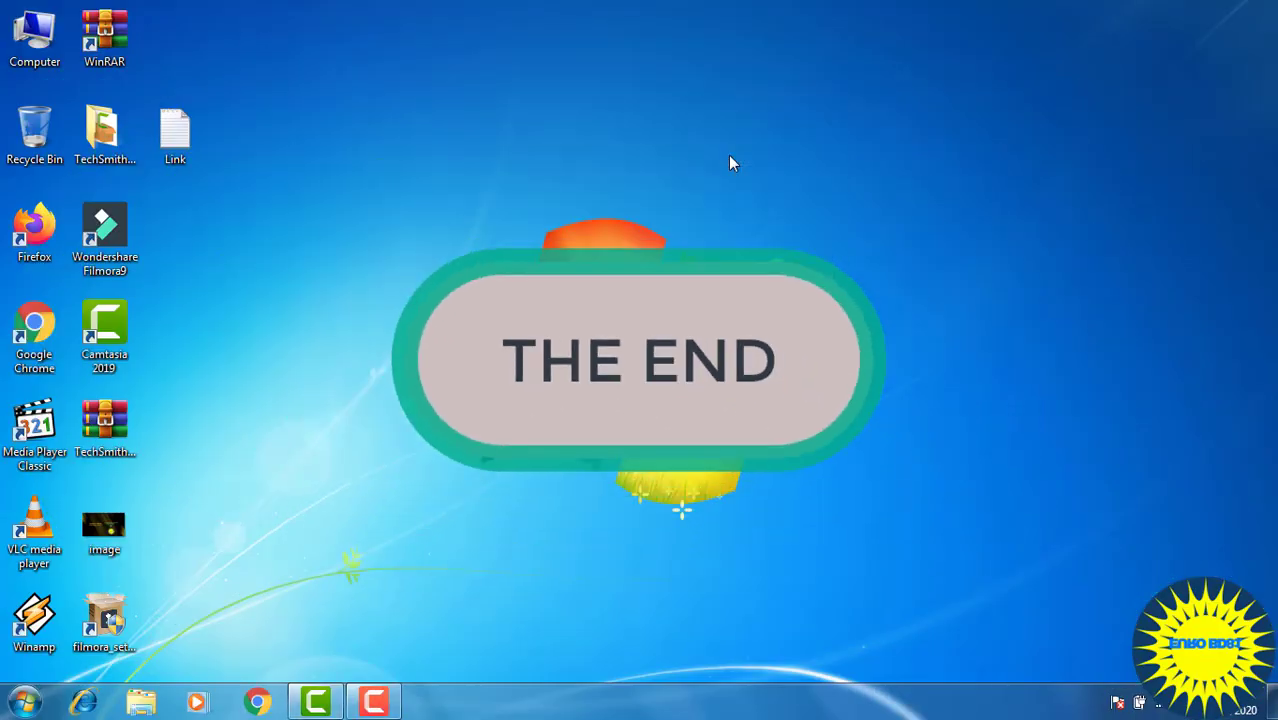